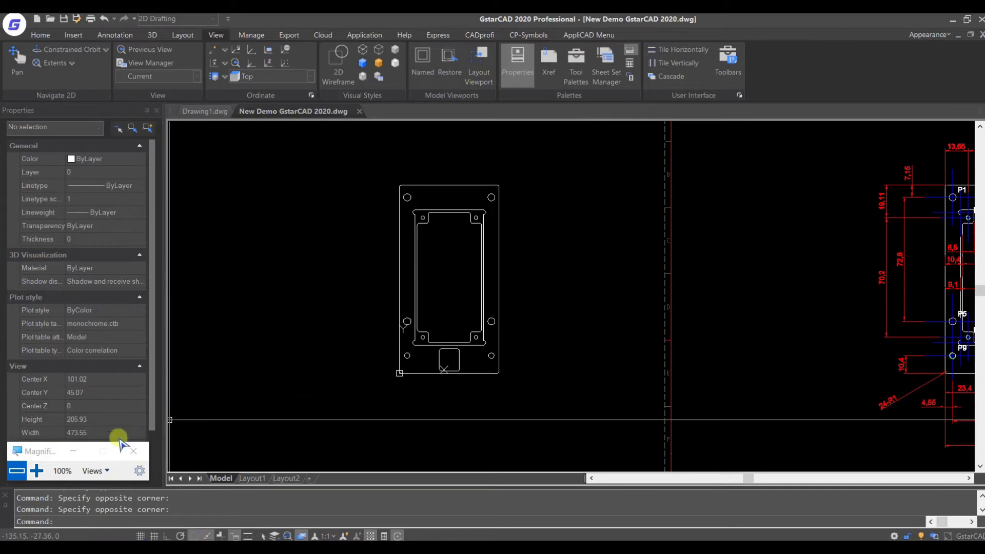
Step: Set drawing units to Architectural, precision 0'-0 1/16", with Inches as the insertion scale
click(36, 471)
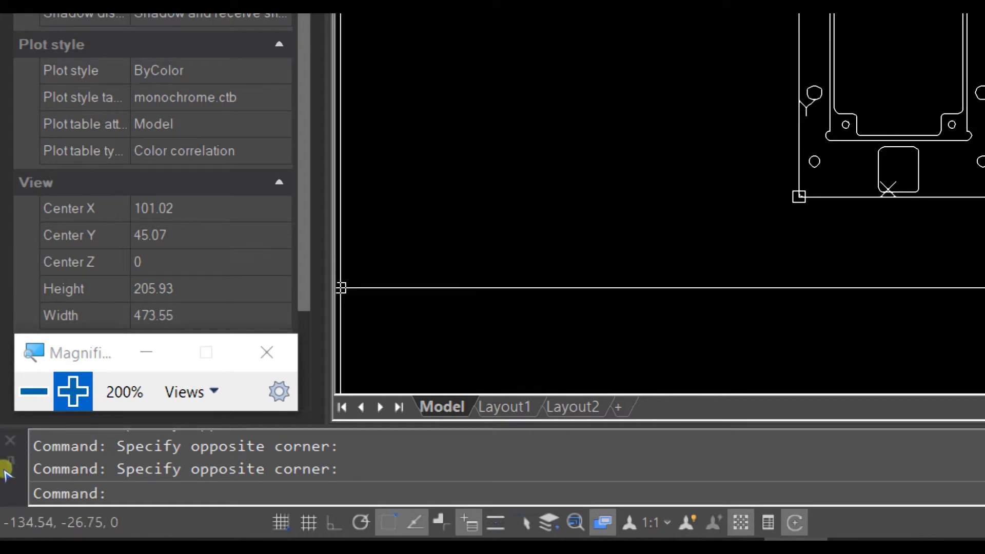
click(34, 391)
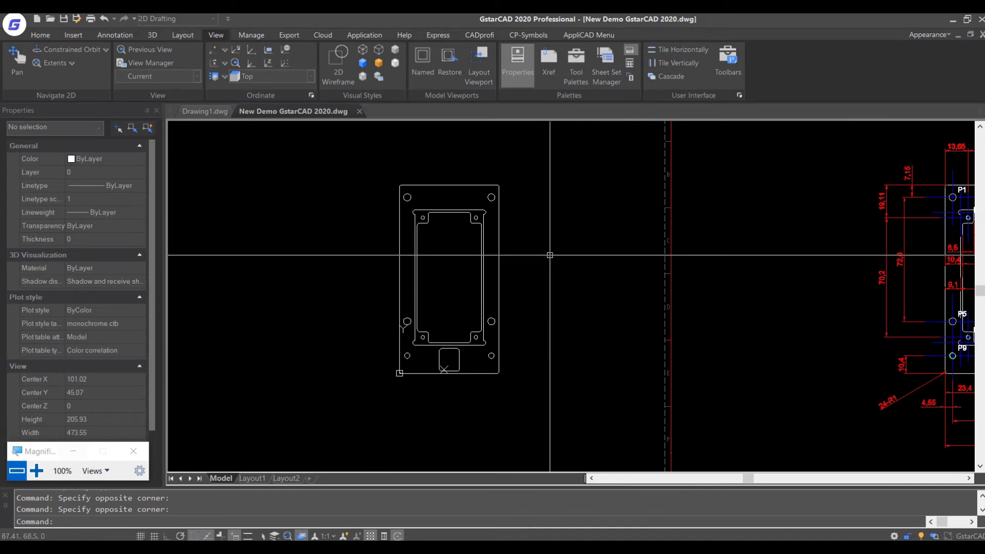
text(un)
key(Return)
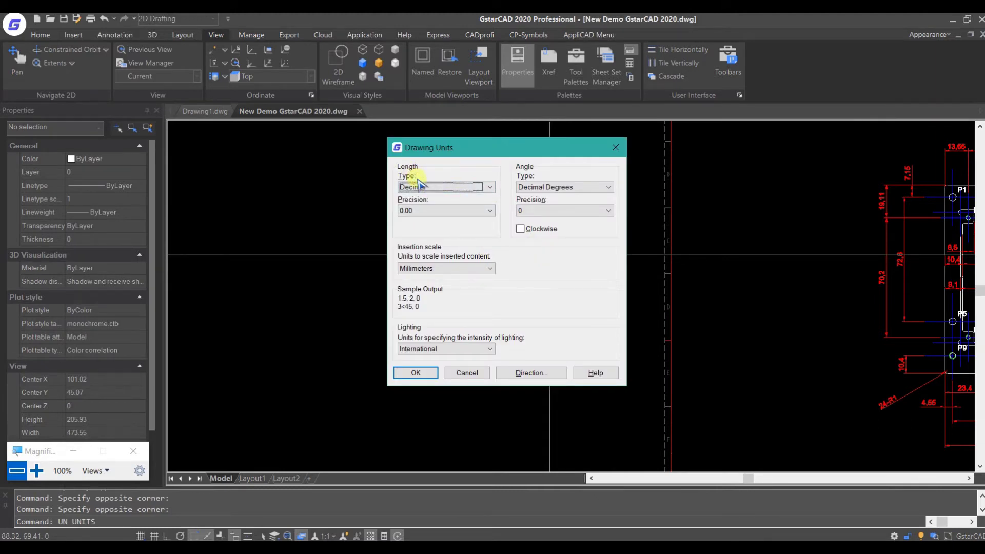
click(432, 188)
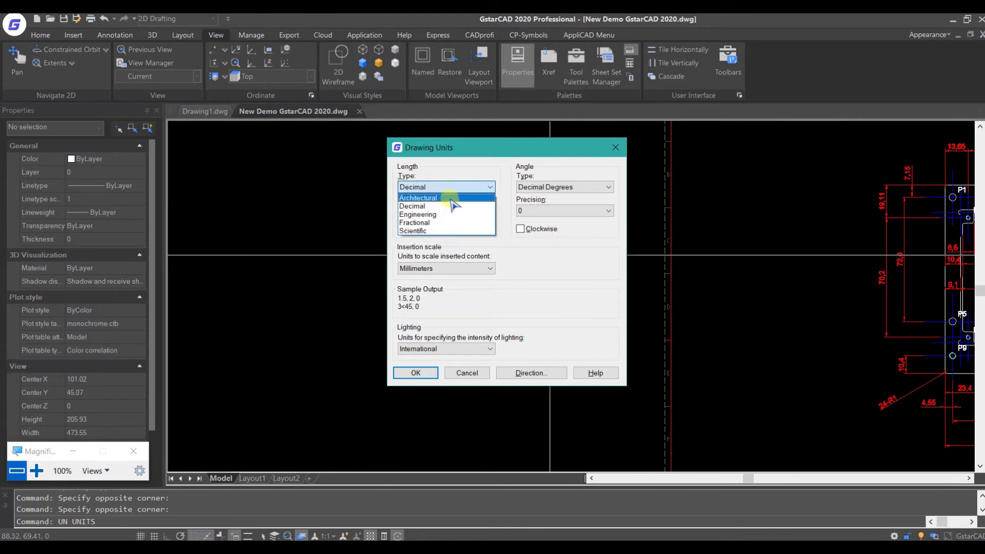
click(451, 199)
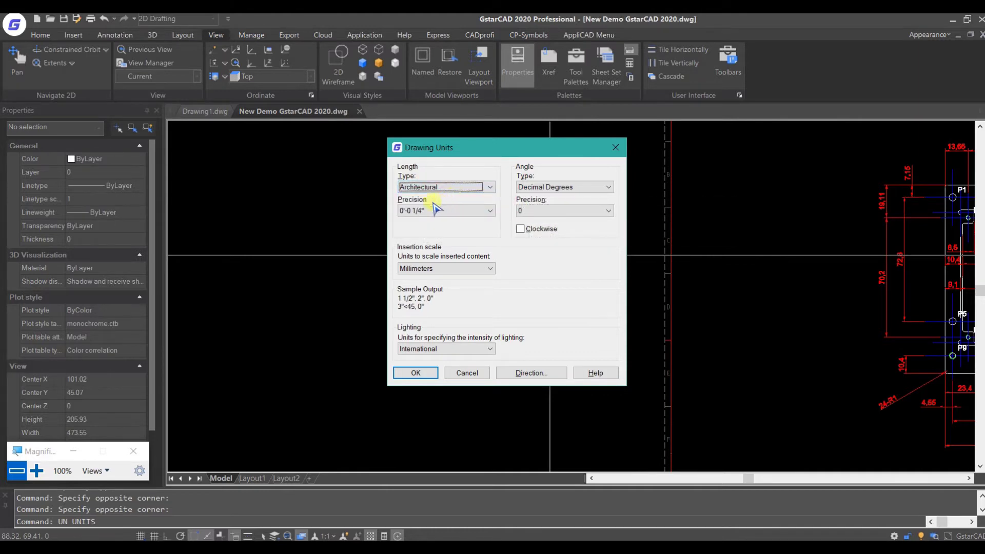
click(453, 213)
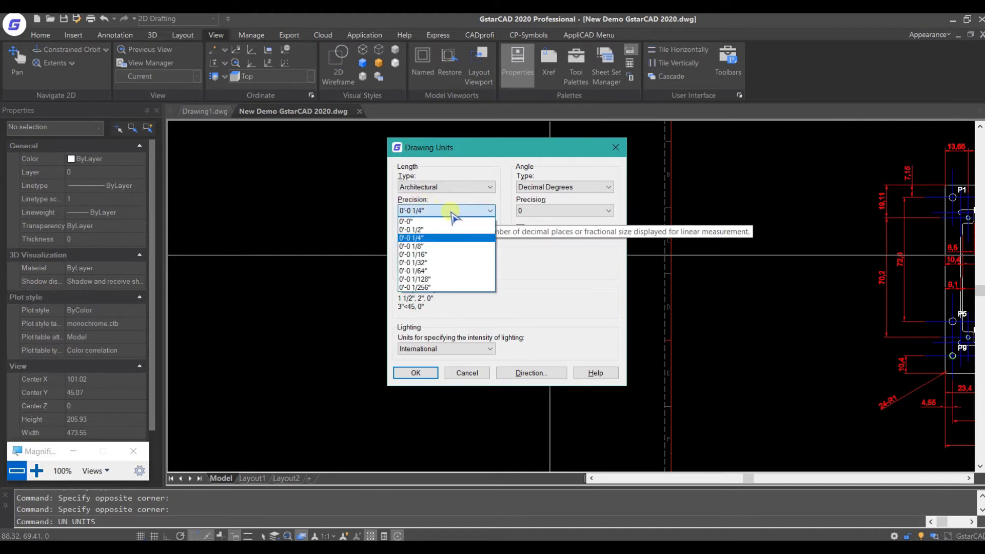
click(436, 254)
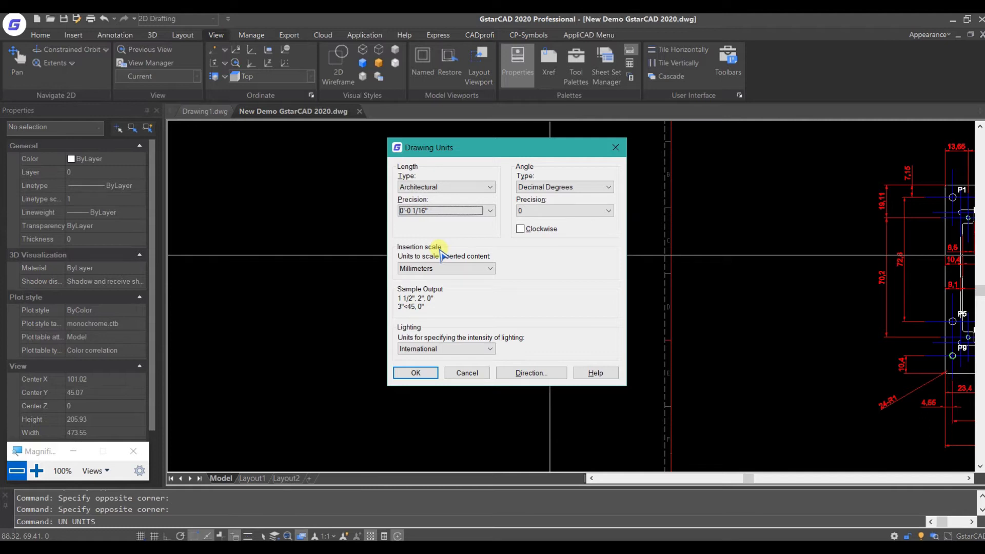
click(452, 268)
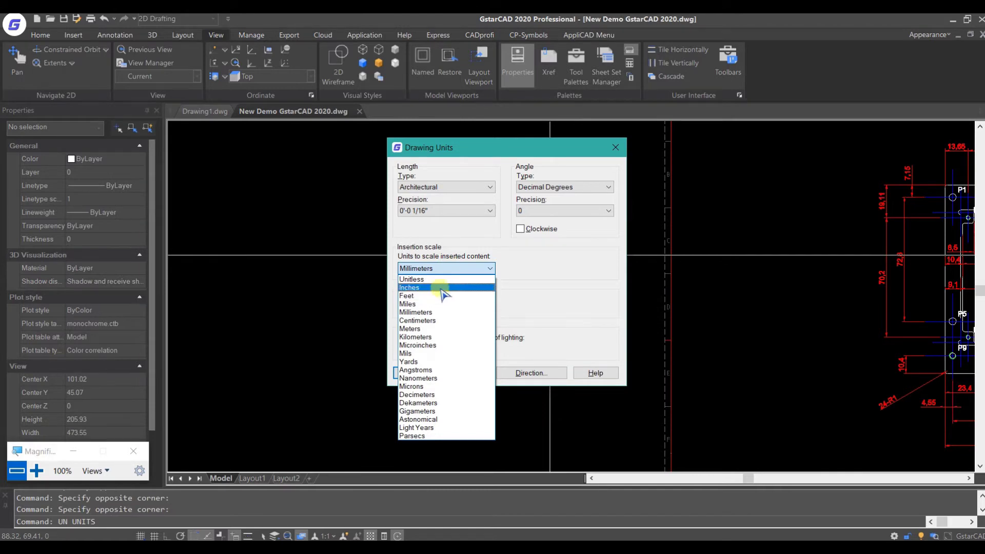
click(444, 289)
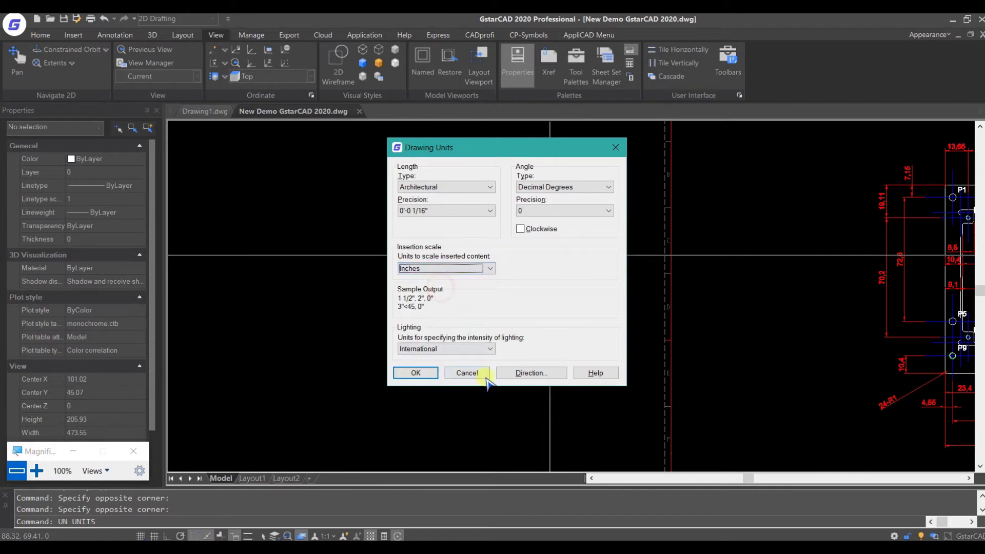
click(425, 373)
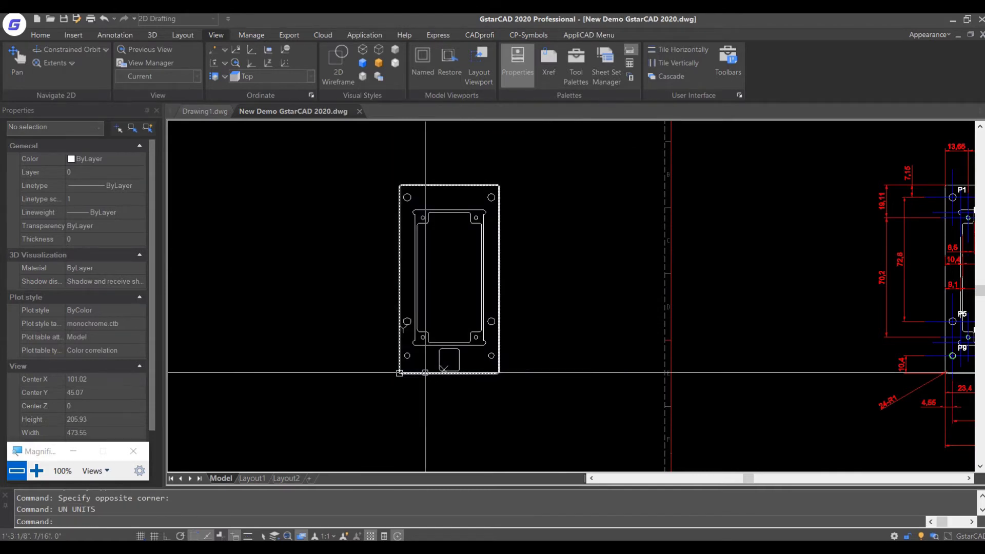
click(35, 469)
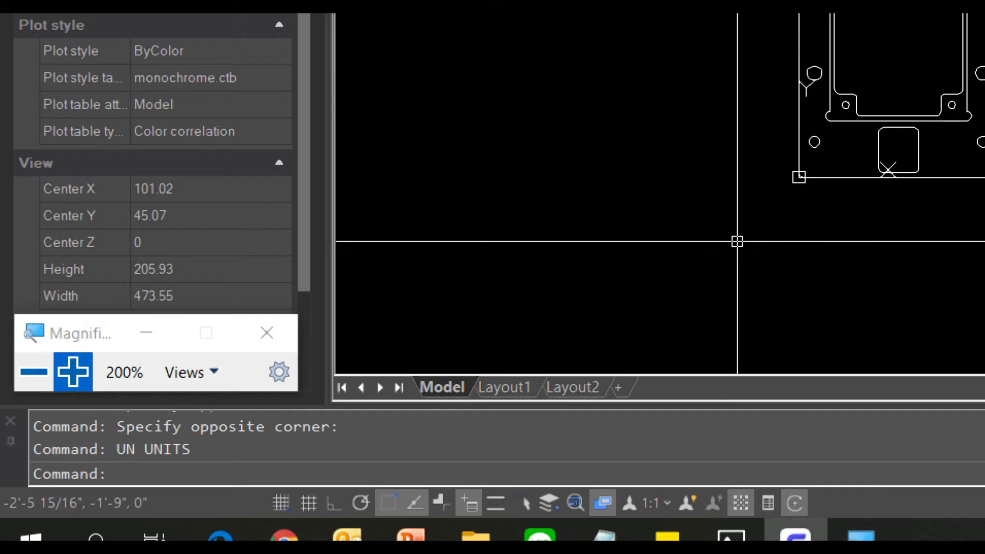
middle_drag(744, 236, 497, 255)
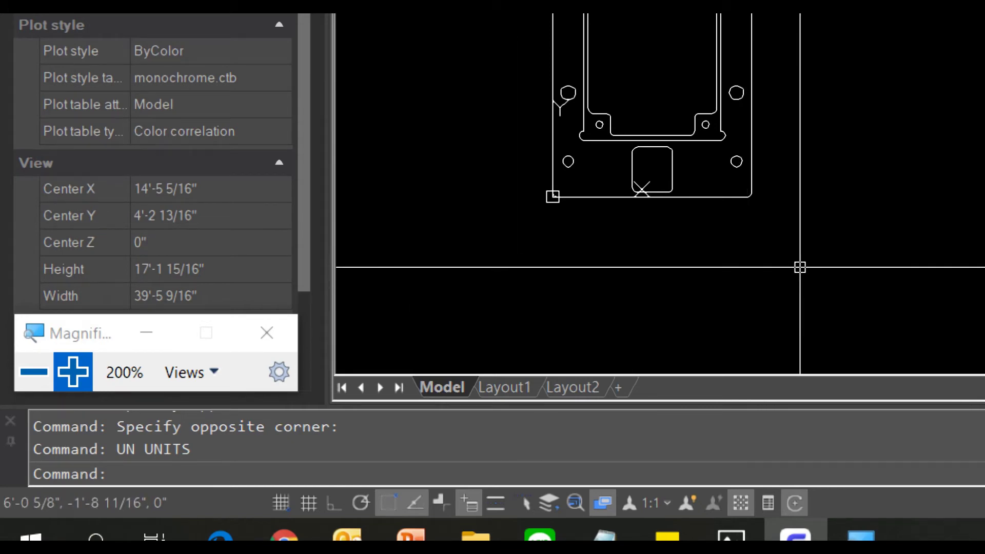
click(17, 470)
middle_drag(411, 340, 558, 336)
text(u)
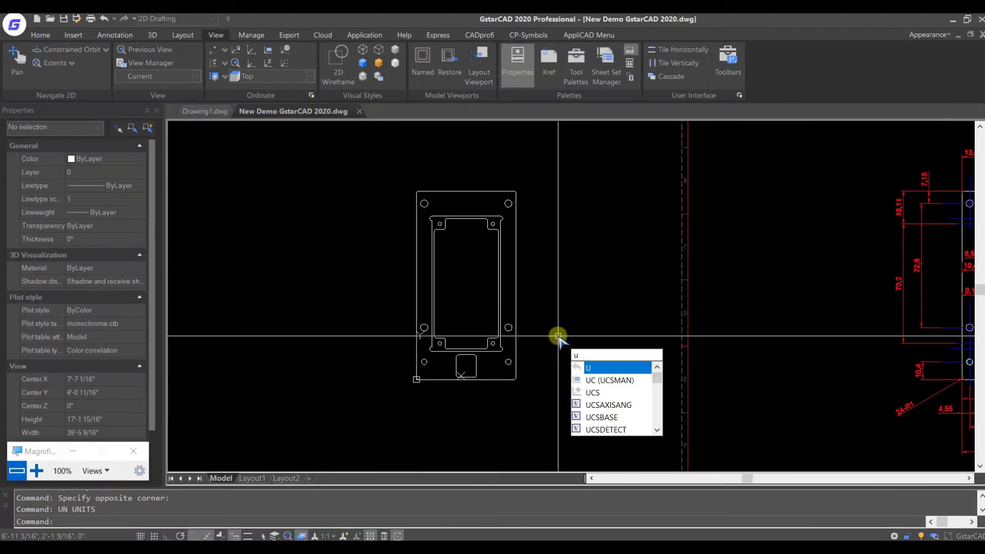
text(n)
Step: Rerun UNITS and choose Decimal length type with Millimeters as the insertion scale
key(Return)
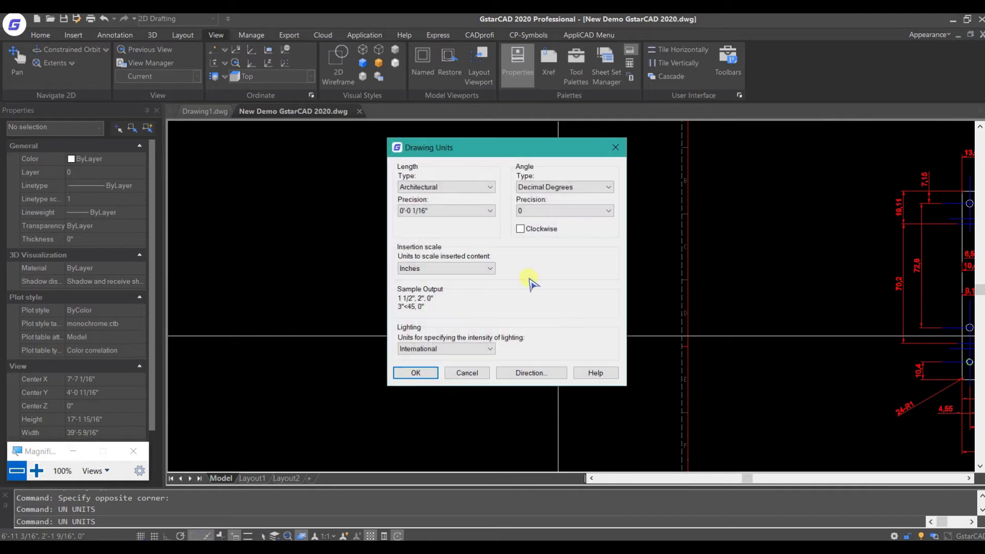
click(452, 187)
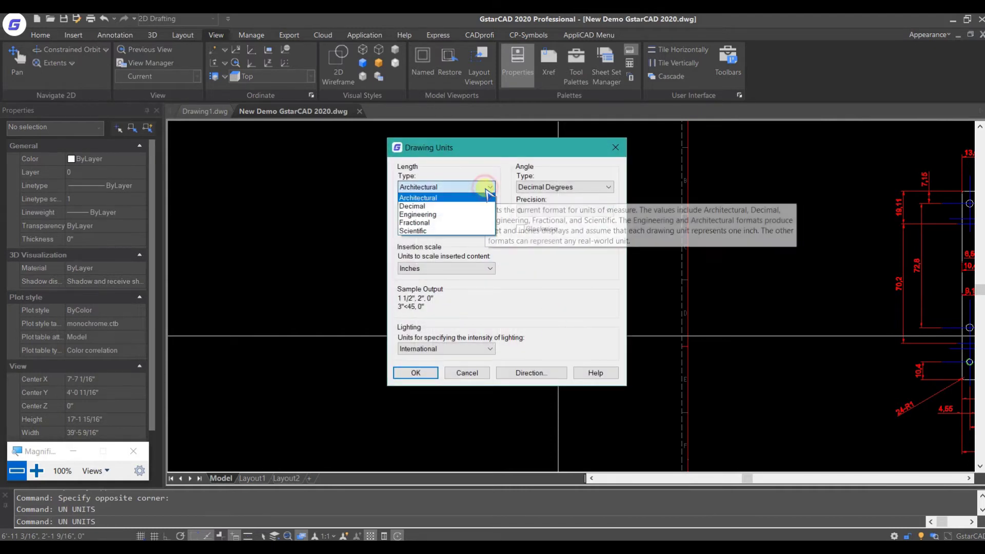
click(454, 206)
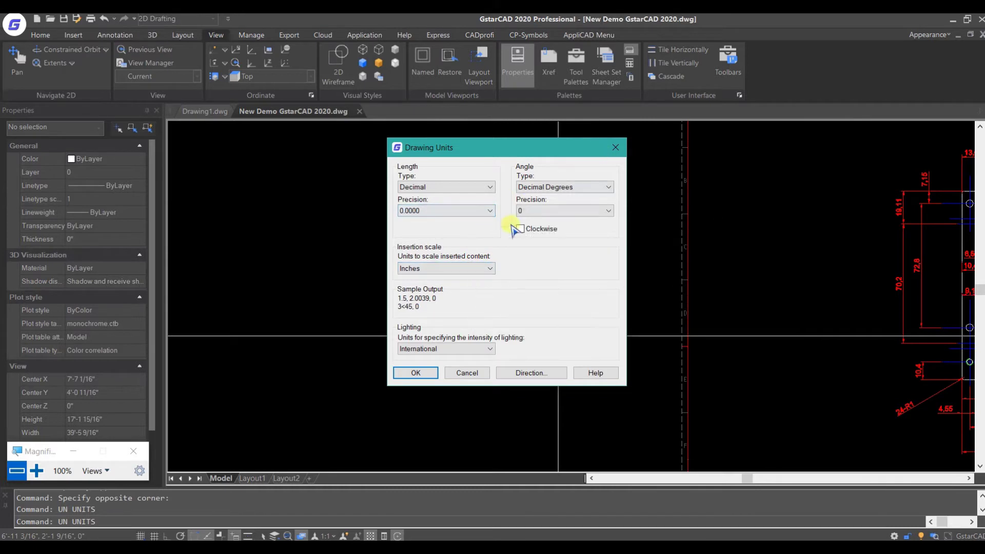
click(468, 265)
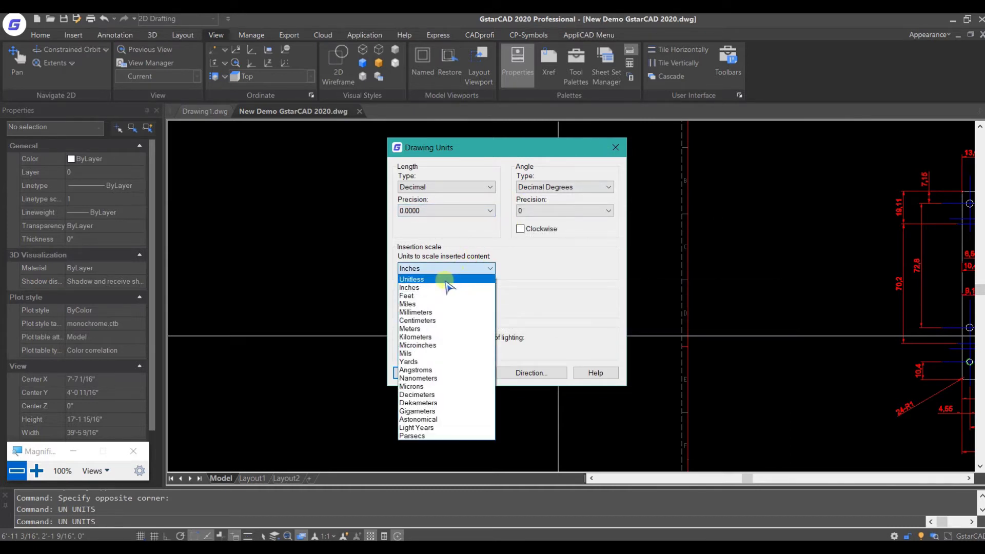
click(437, 311)
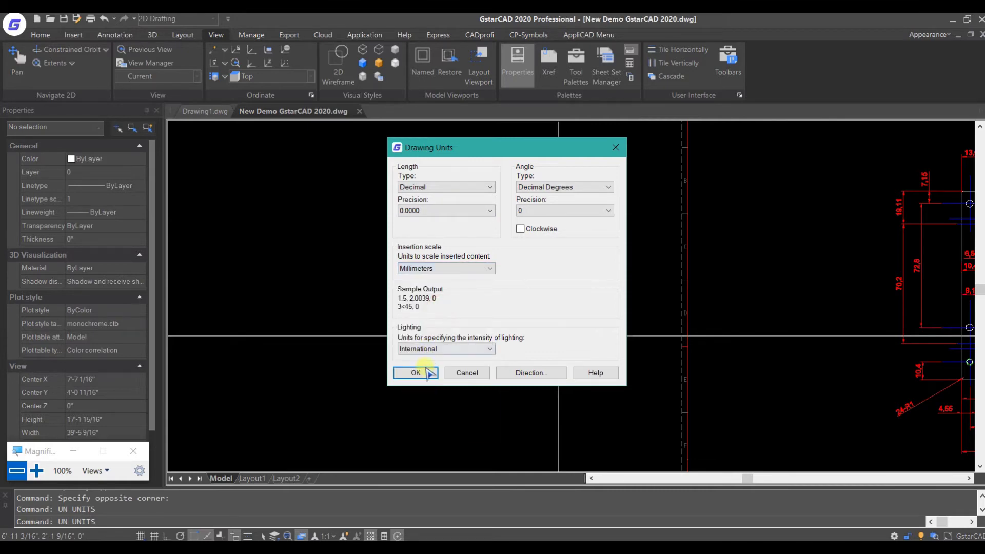
click(430, 373)
click(400, 378)
click(350, 375)
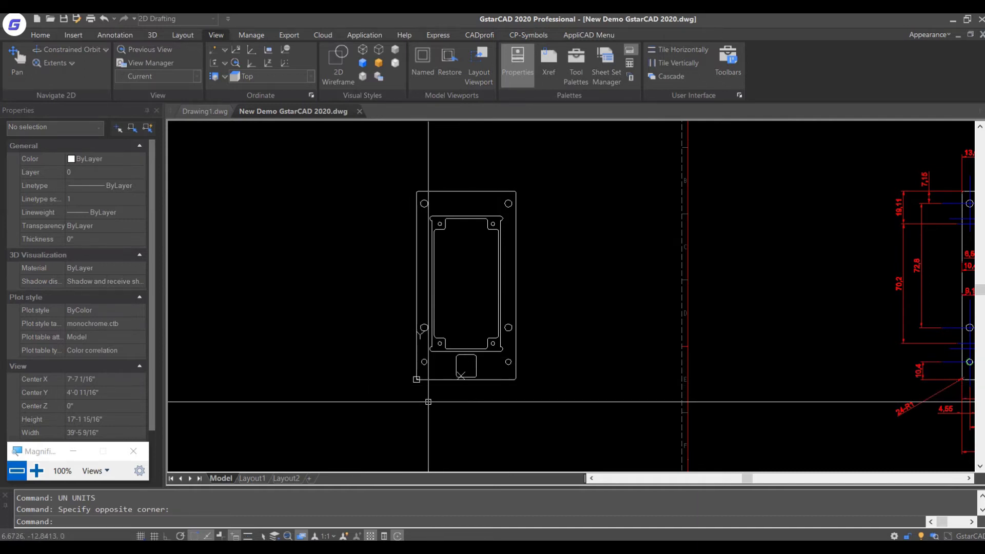
scroll(428, 402, up, 2)
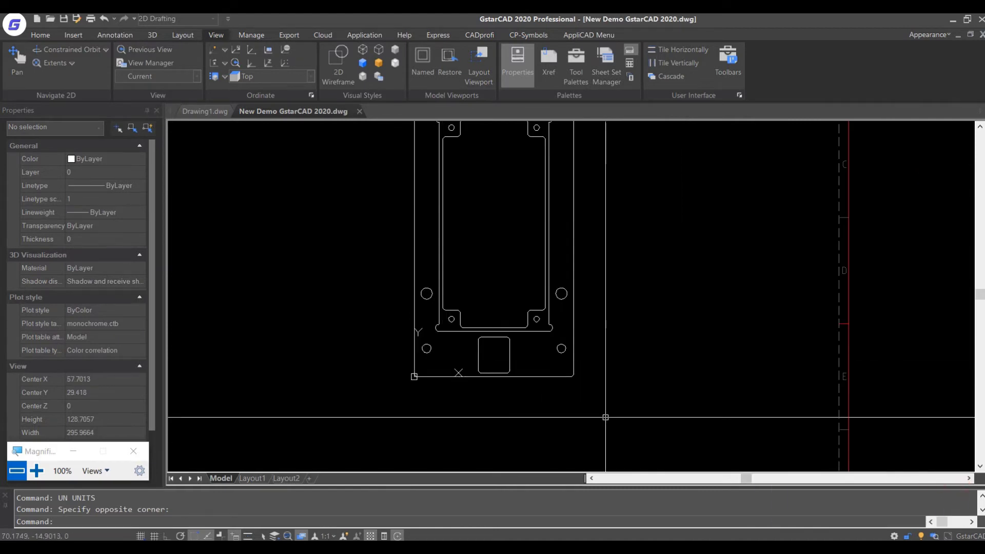
drag(451, 391, 402, 348)
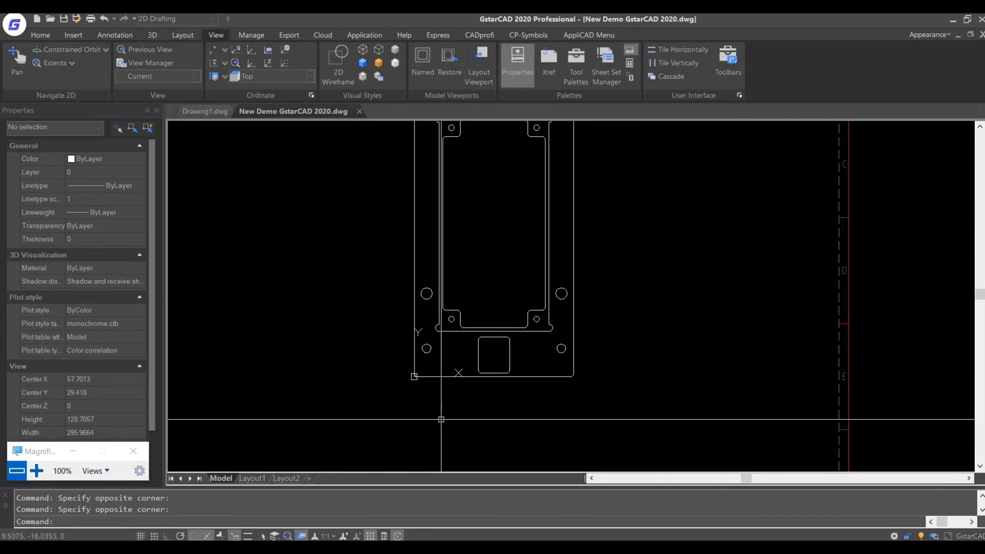
scroll(464, 415, down, 2)
mouse_move(463, 415)
middle_down()
mouse_move(477, 380)
mouse_move(405, 319)
middle_up()
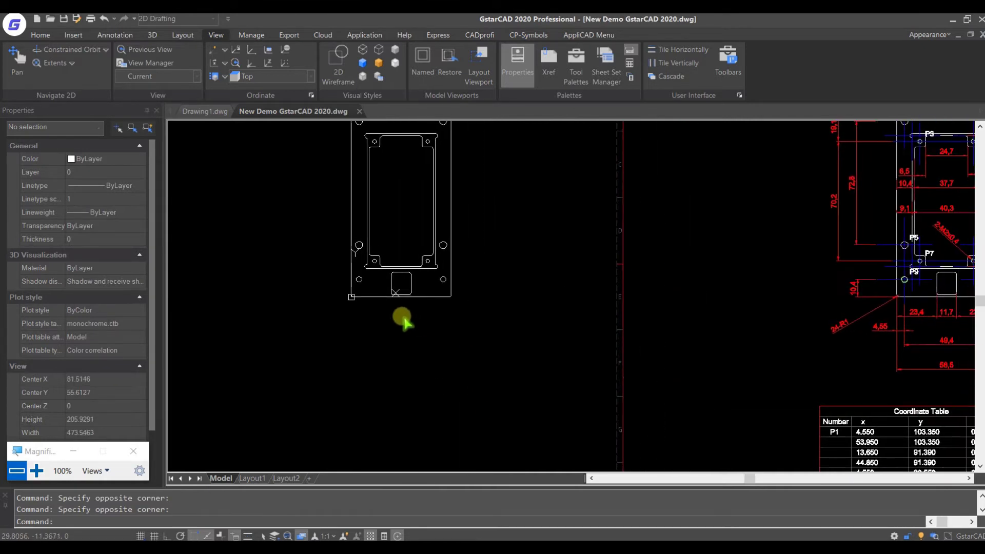
middle_drag(364, 353, 556, 369)
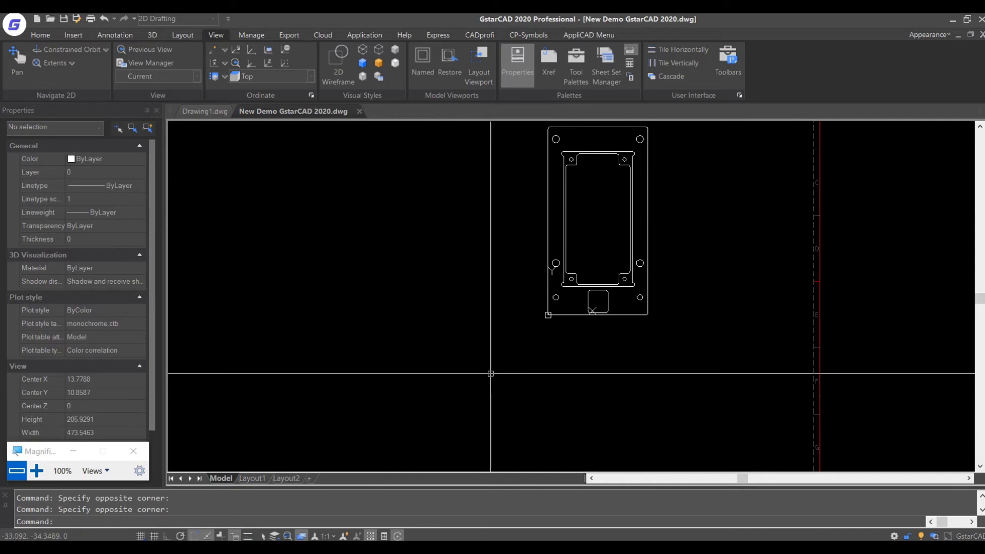
Step: Begin a line at 0,0, cancel it with Esc, and zoom out to the whole sheet
click(41, 35)
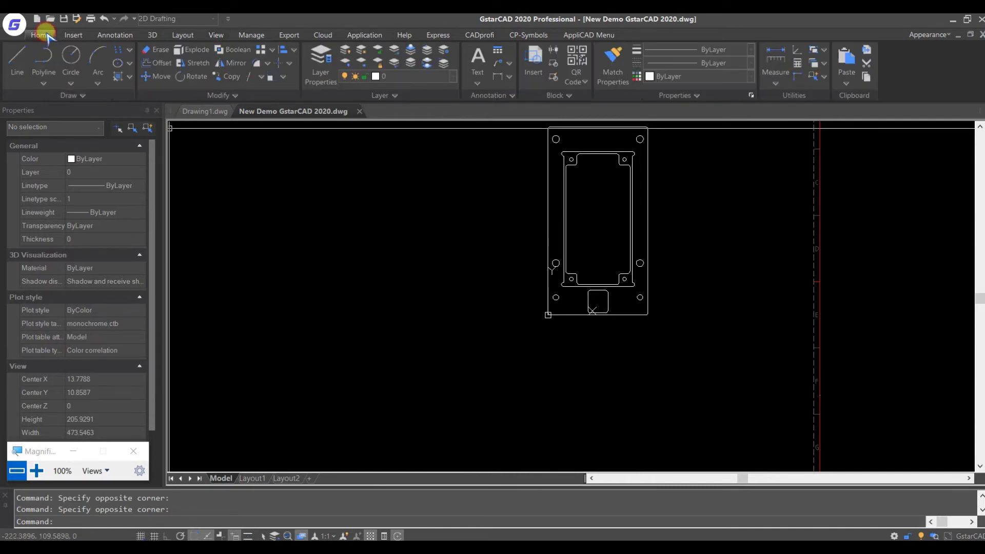
click(13, 61)
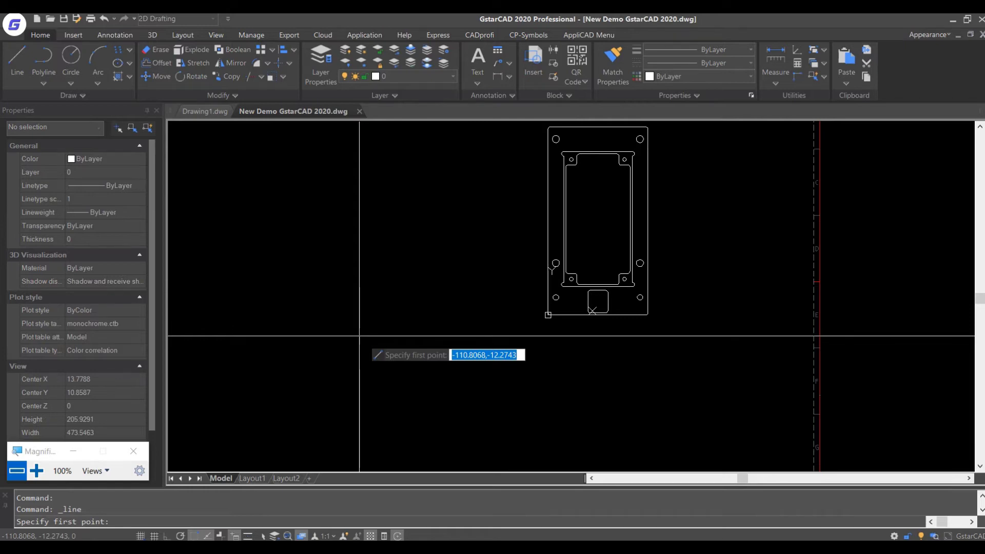
text(0)
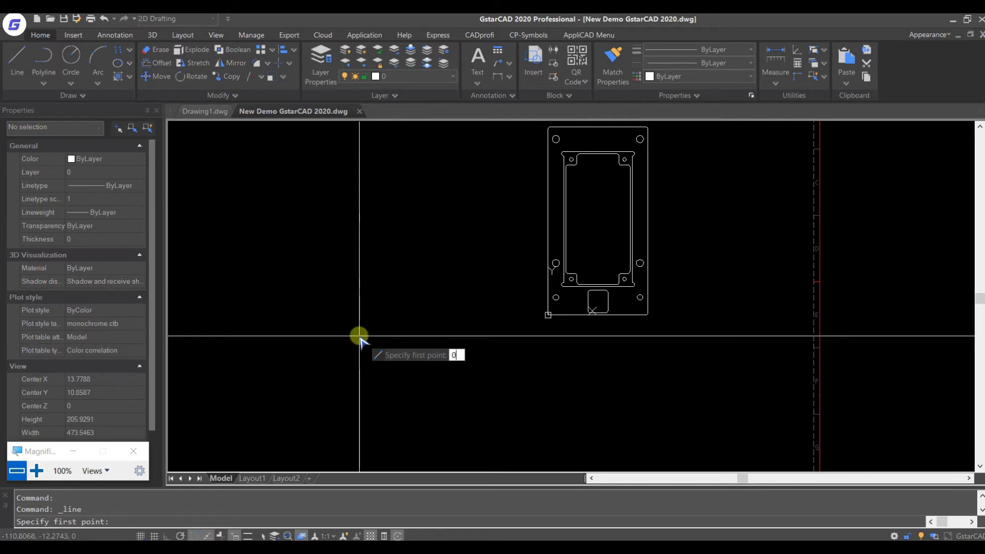
text(,0)
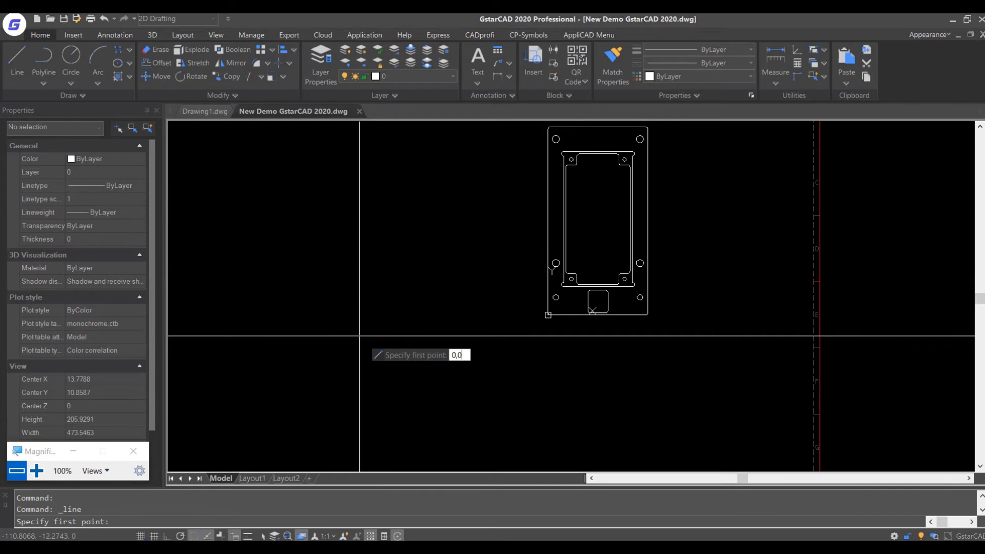
key(Return)
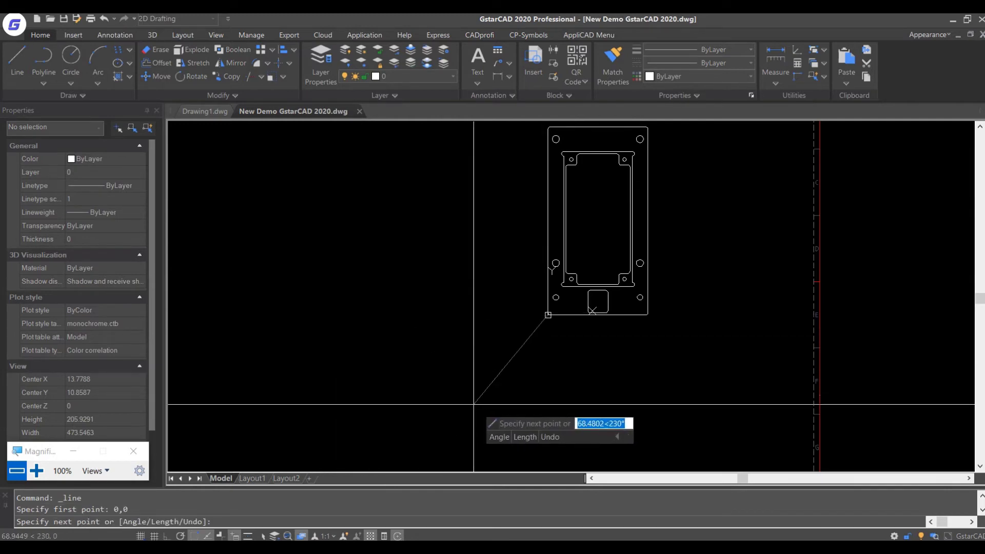
middle_drag(402, 398, 358, 404)
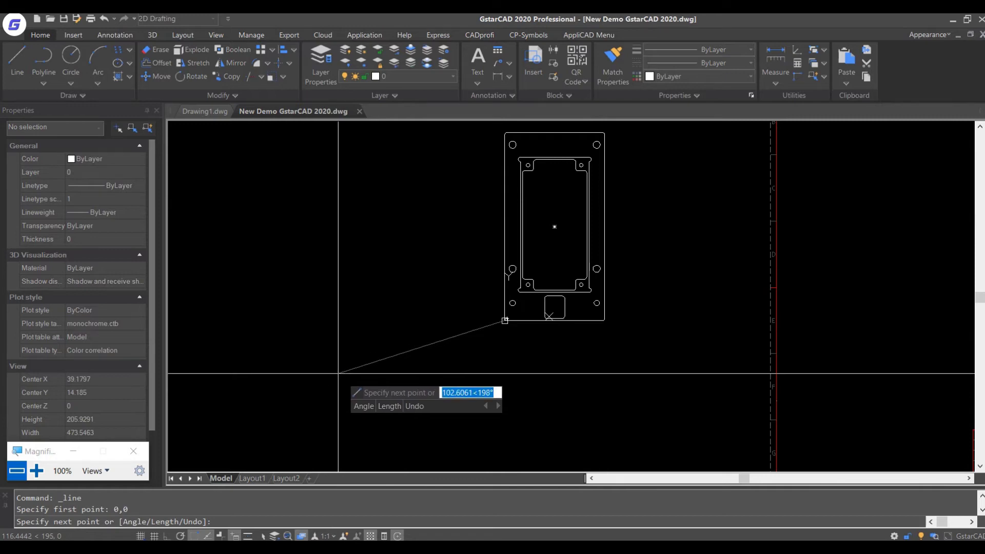
key(Escape)
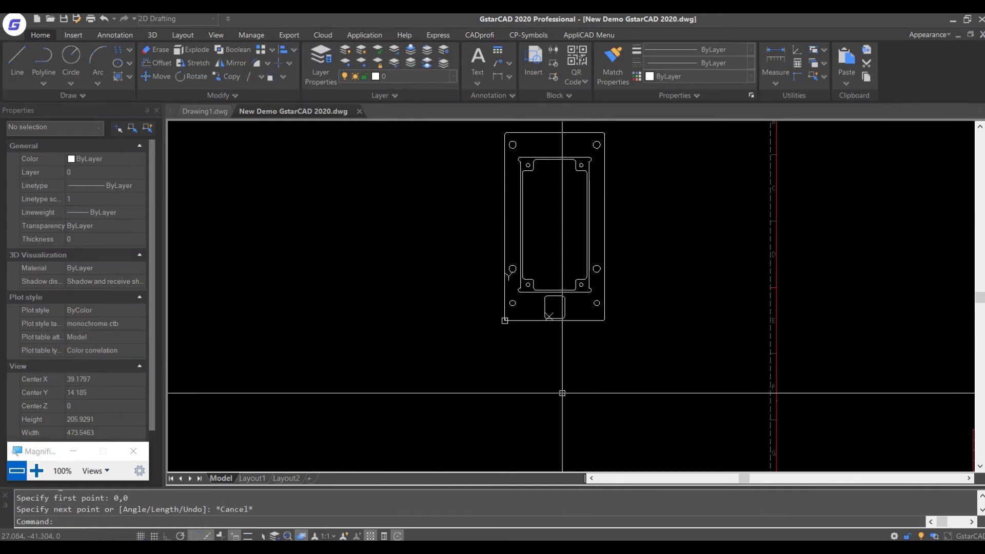
scroll(667, 405, down, 3)
mouse_move(688, 407)
middle_down()
mouse_move(532, 325)
mouse_move(471, 335)
middle_up()
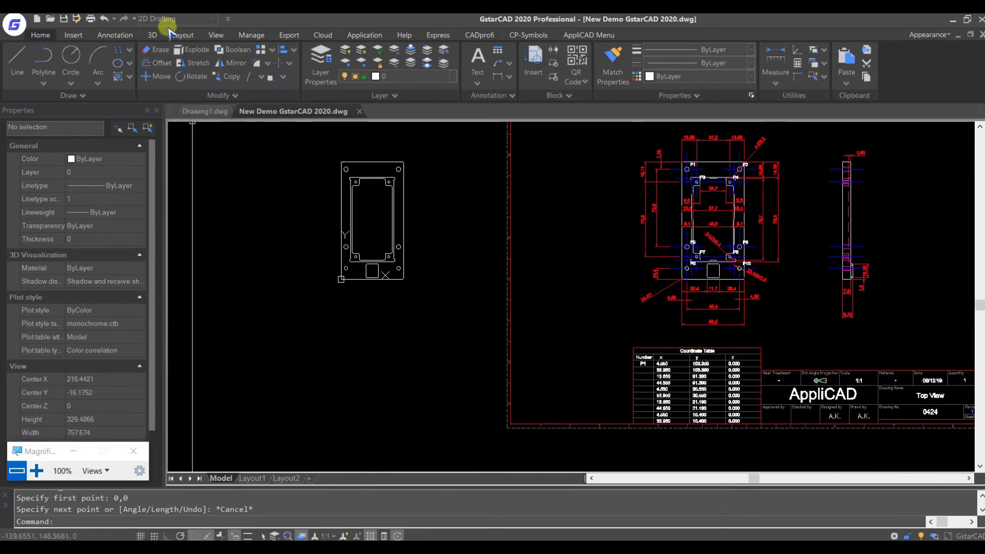
click(115, 35)
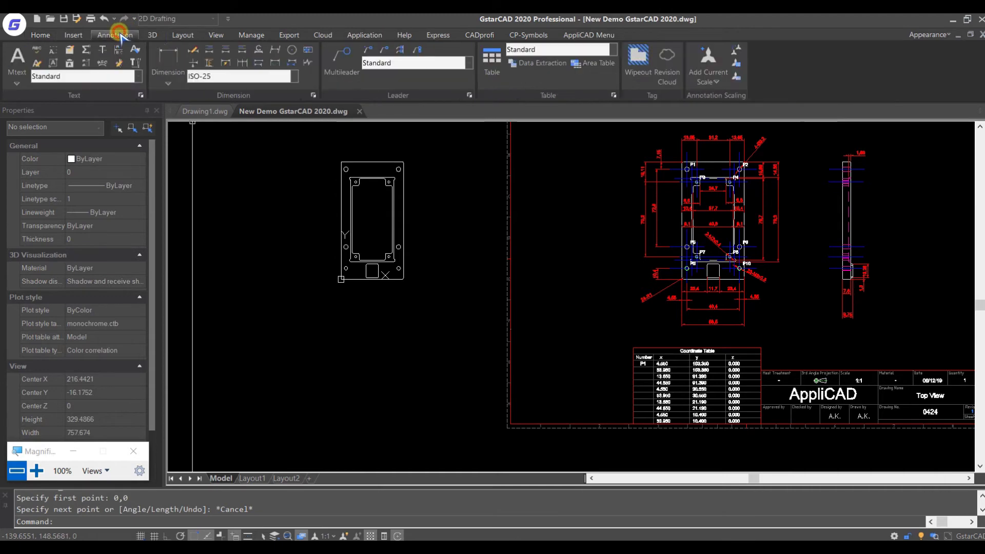
Step: Create a UCS with origin at the border's lower-left corner and X along the bottom edge
click(154, 36)
click(182, 36)
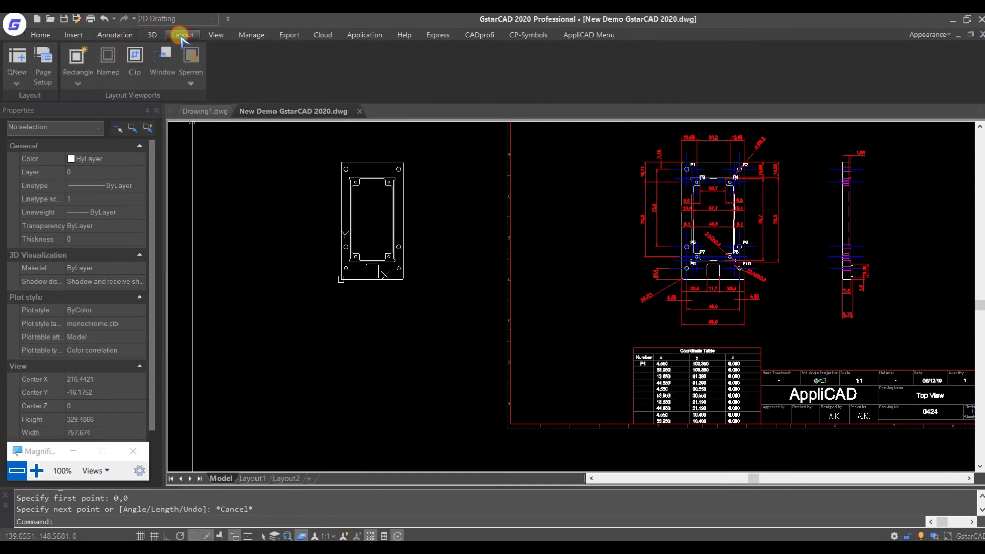
click(216, 34)
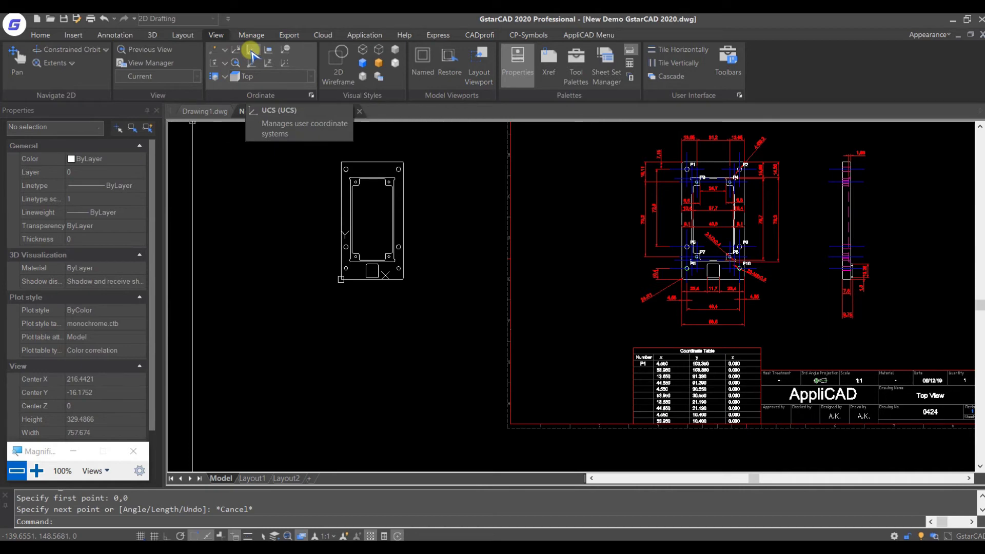
click(251, 51)
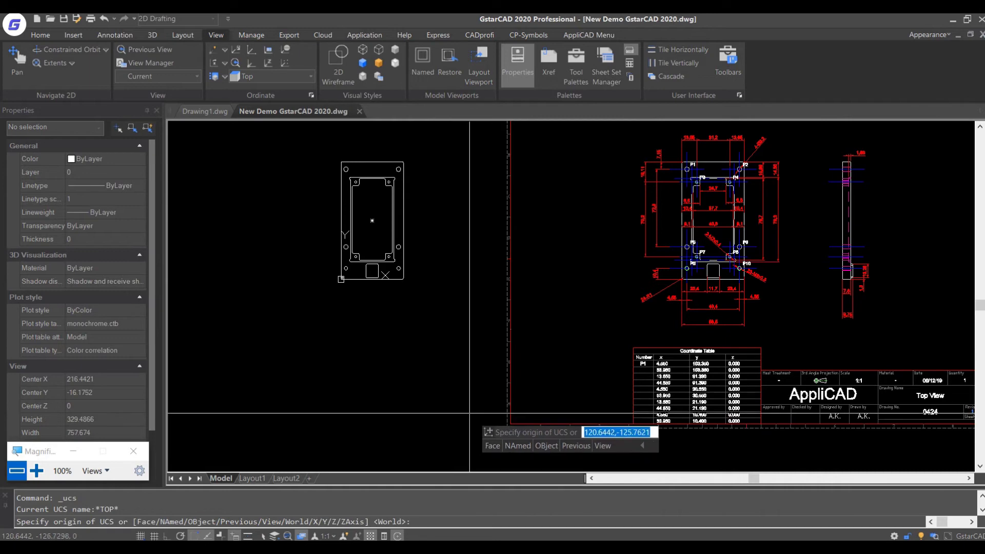
middle_drag(468, 411, 434, 314)
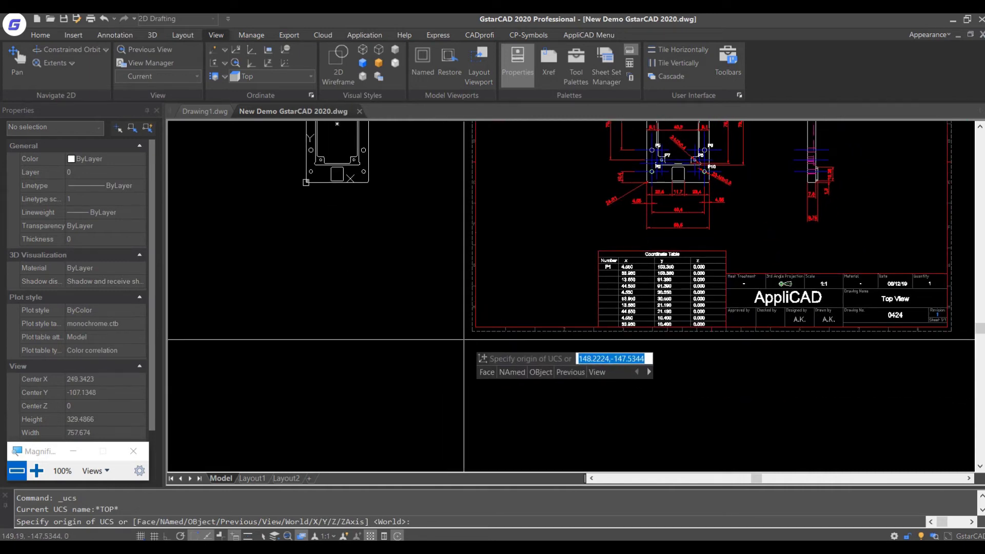
scroll(466, 339, up, 2)
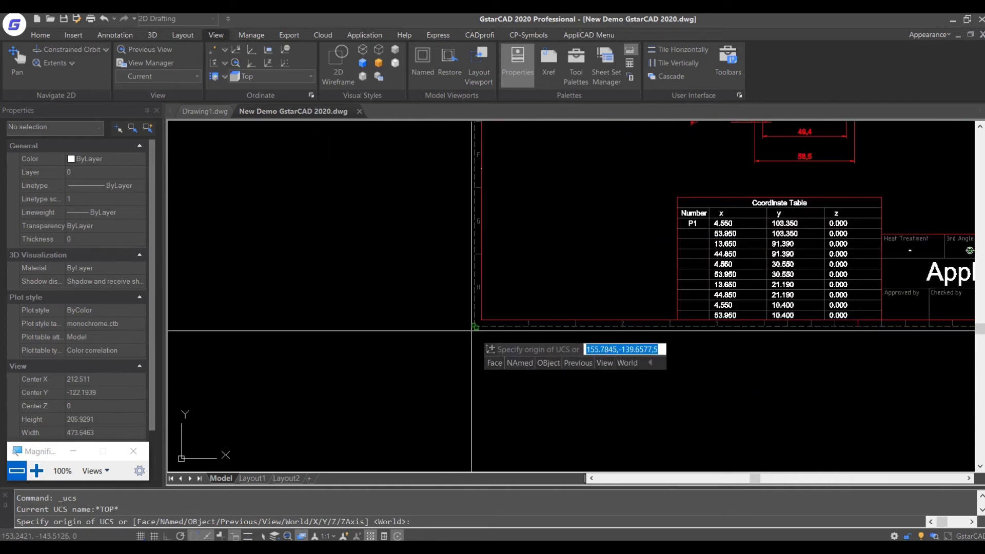
click(475, 326)
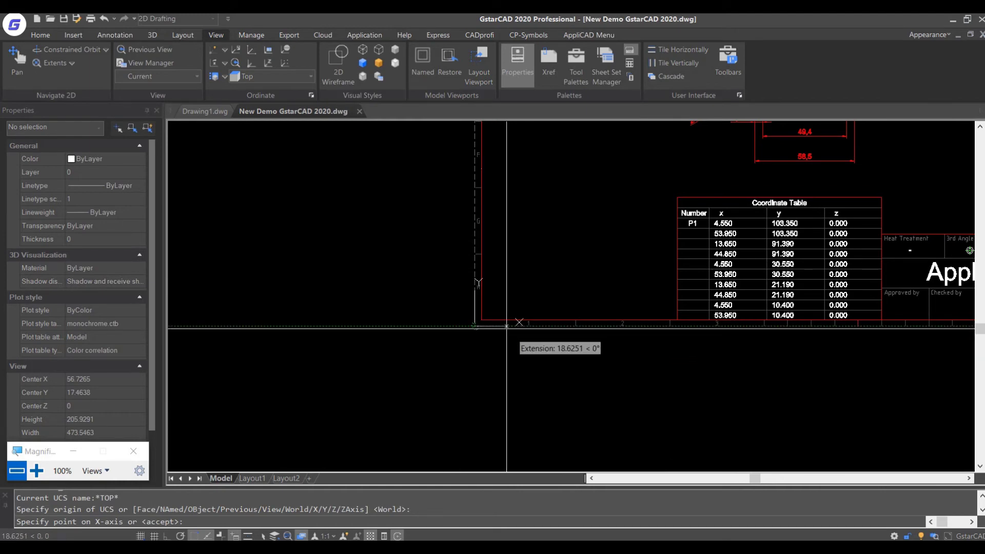
click(507, 325)
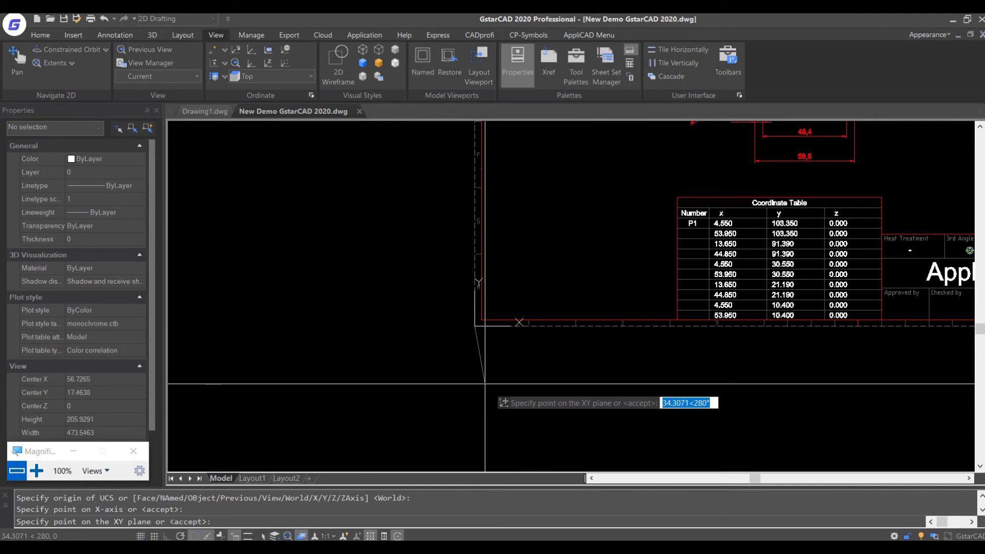
click(485, 383)
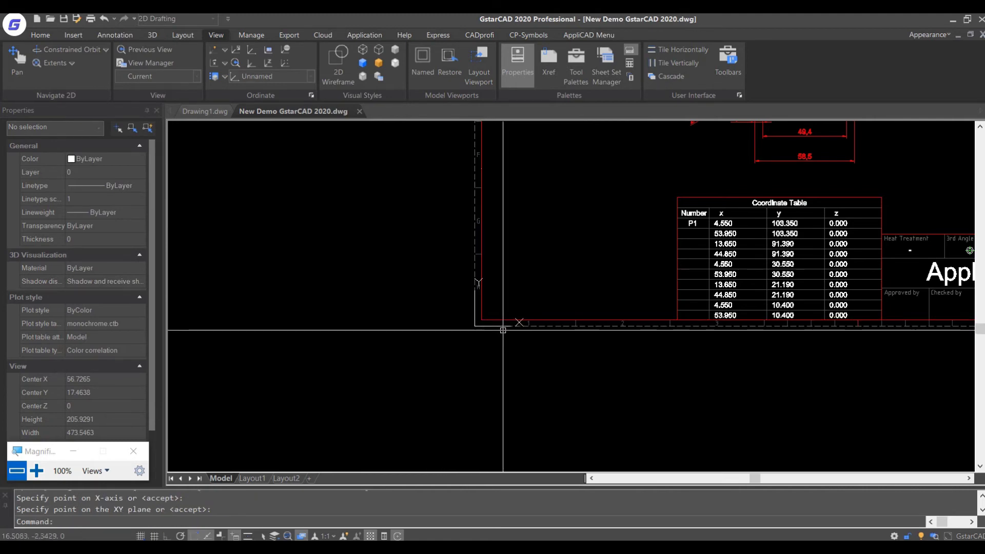
scroll(462, 339, down, 1)
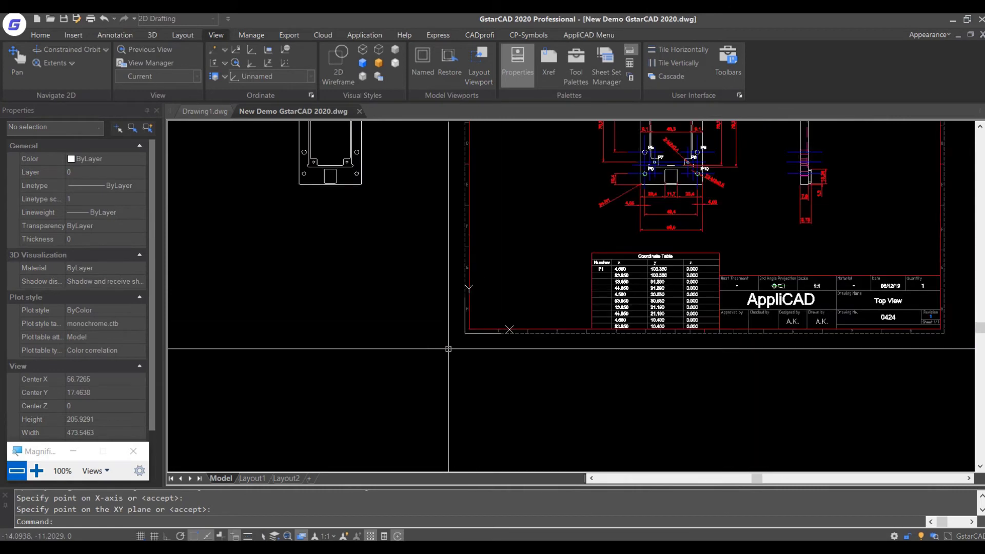
scroll(488, 338, down, 1)
click(40, 35)
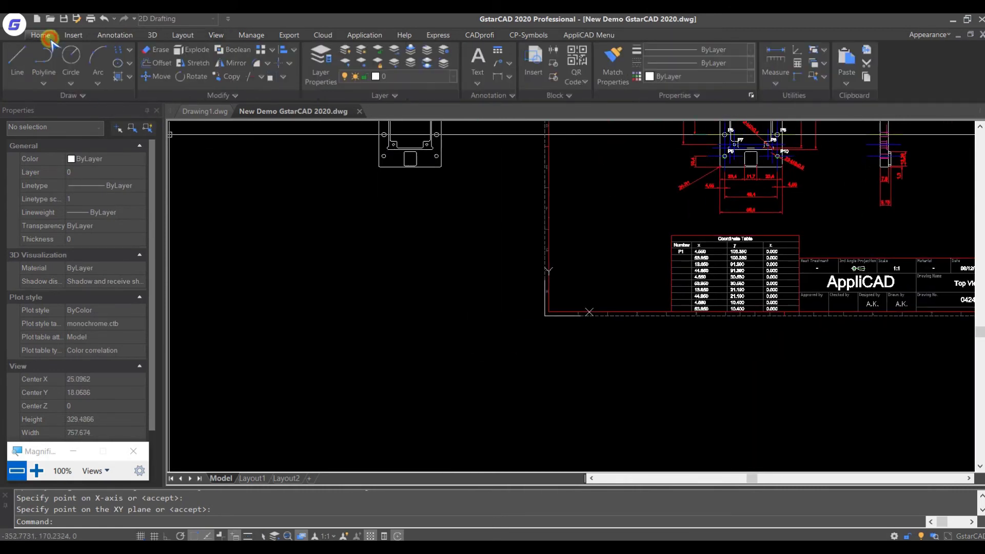
click(24, 58)
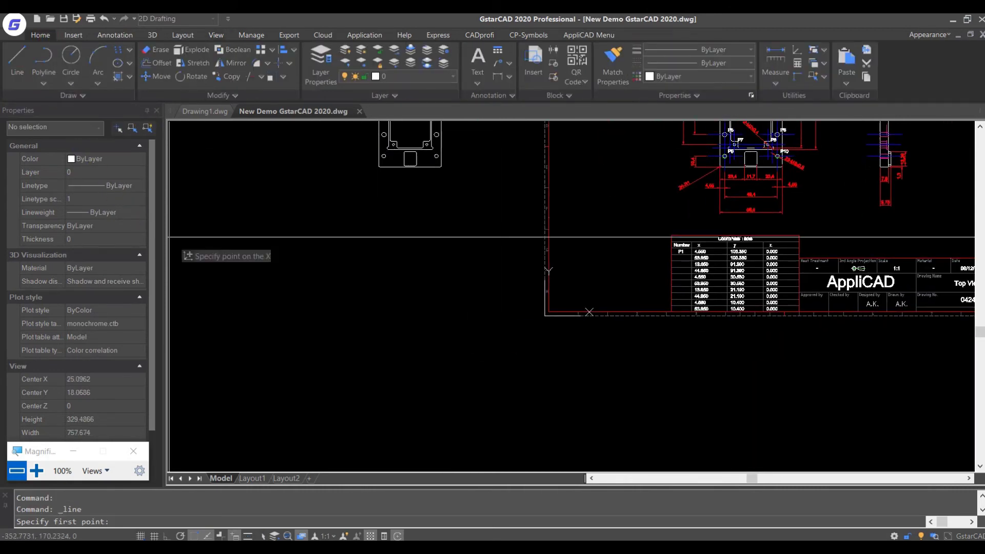
text(0,0)
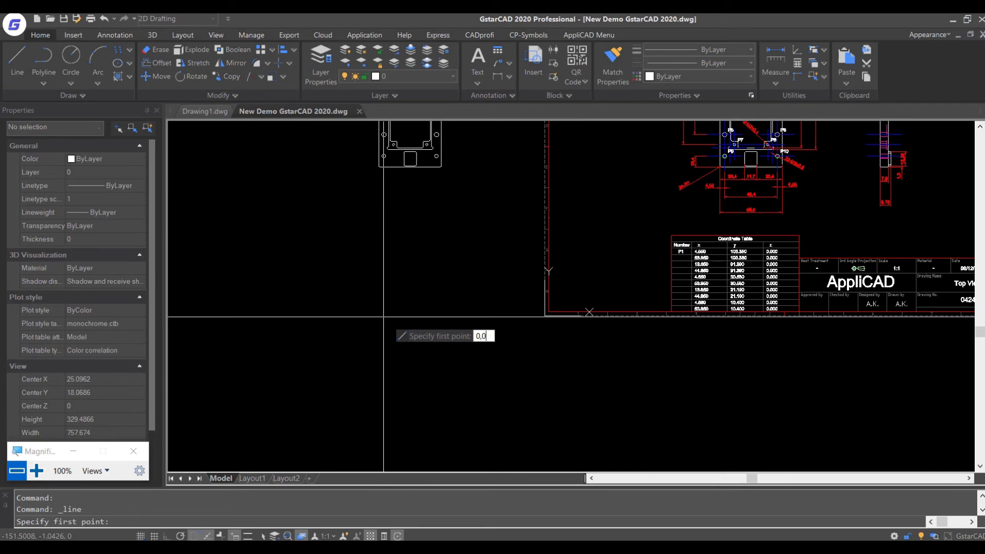
key(Return)
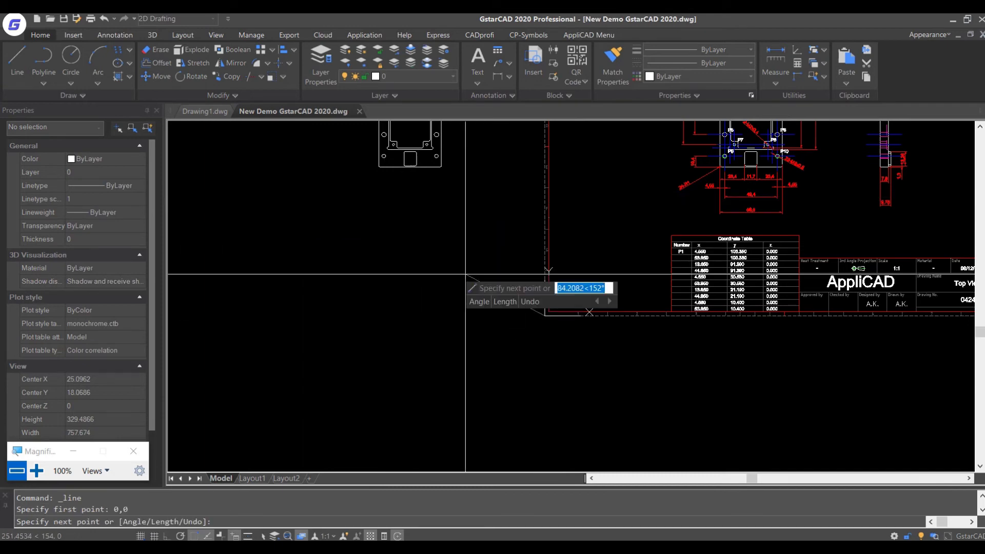
scroll(547, 326, up, 2)
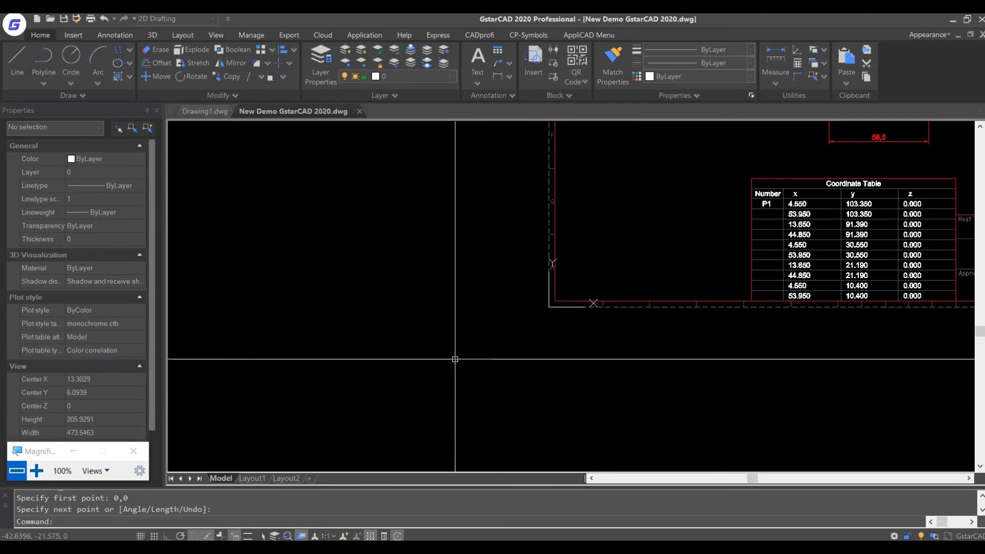
key(Escape)
middle_drag(492, 331, 516, 340)
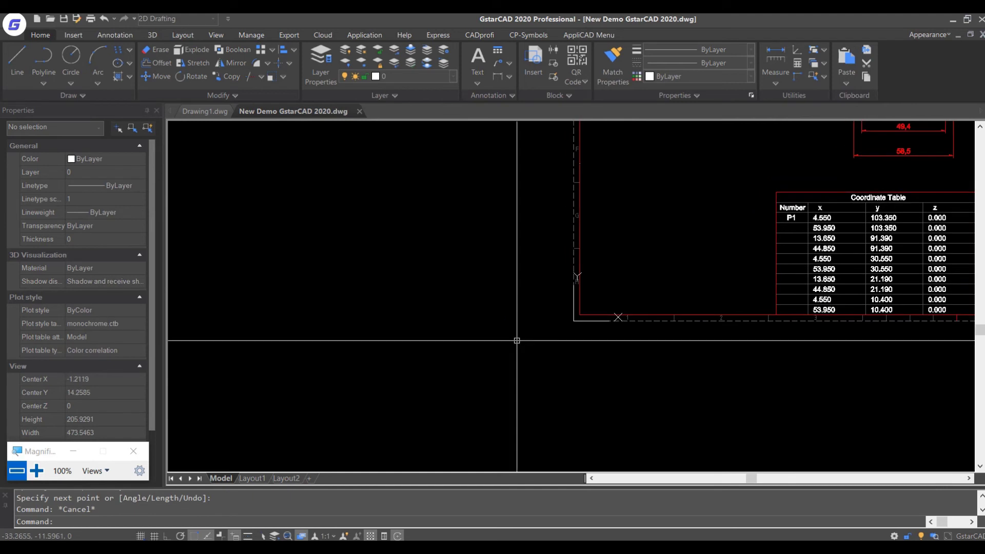
Step: Pan to the border corner and orbit the drawing into a tilted 3D view
mouse_move(513, 340)
middle_down()
mouse_move(435, 354)
mouse_move(488, 345)
mouse_move(495, 298)
mouse_move(392, 237)
mouse_move(398, 191)
mouse_move(503, 276)
mouse_move(550, 329)
mouse_move(502, 334)
mouse_move(471, 255)
mouse_move(494, 224)
mouse_move(467, 274)
mouse_move(486, 299)
mouse_move(486, 332)
mouse_move(484, 323)
mouse_move(433, 340)
middle_up()
scroll(499, 313, up, 2)
middle_drag(499, 312, 537, 286)
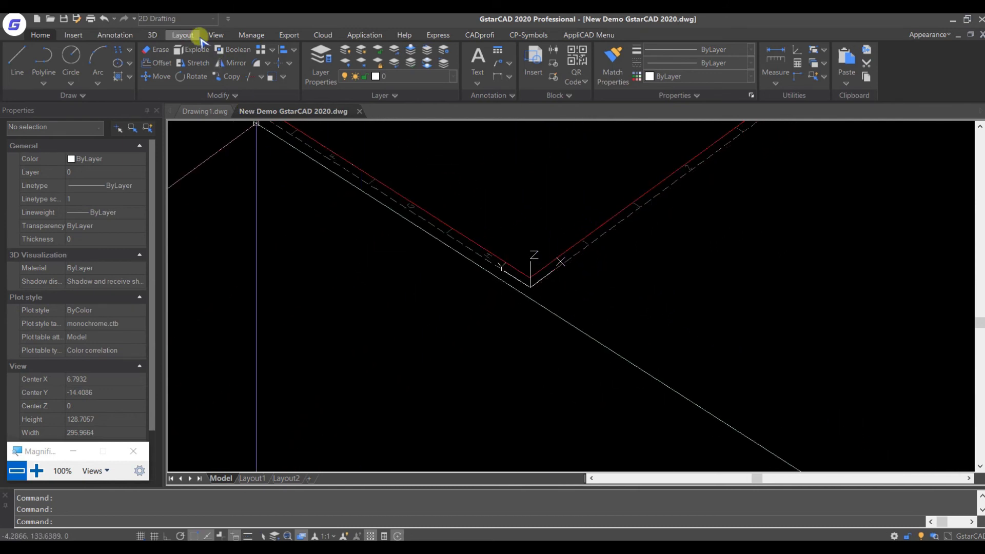
click(216, 35)
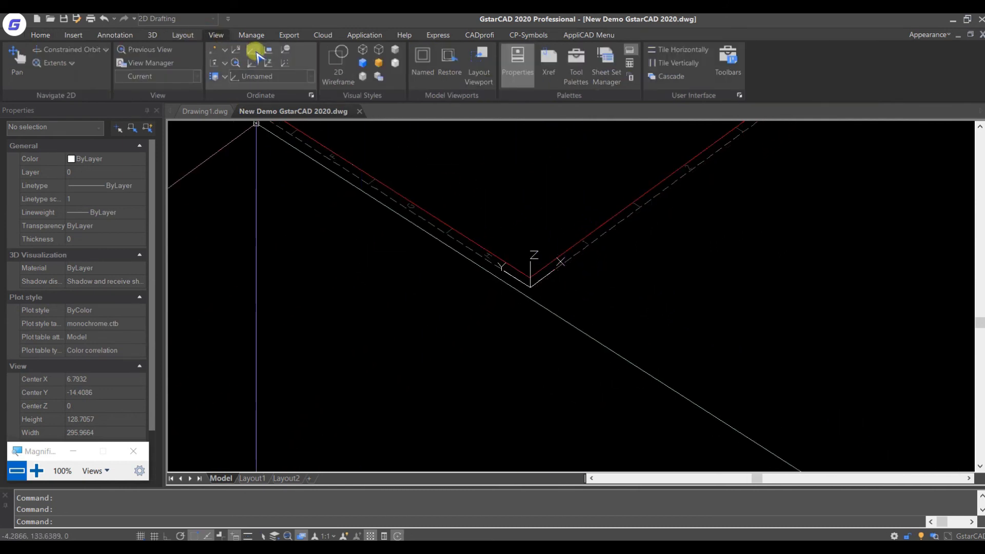
Step: In the tilted view, pick the border corner as origin, a rotated X axis, and an XY-plane point
click(255, 52)
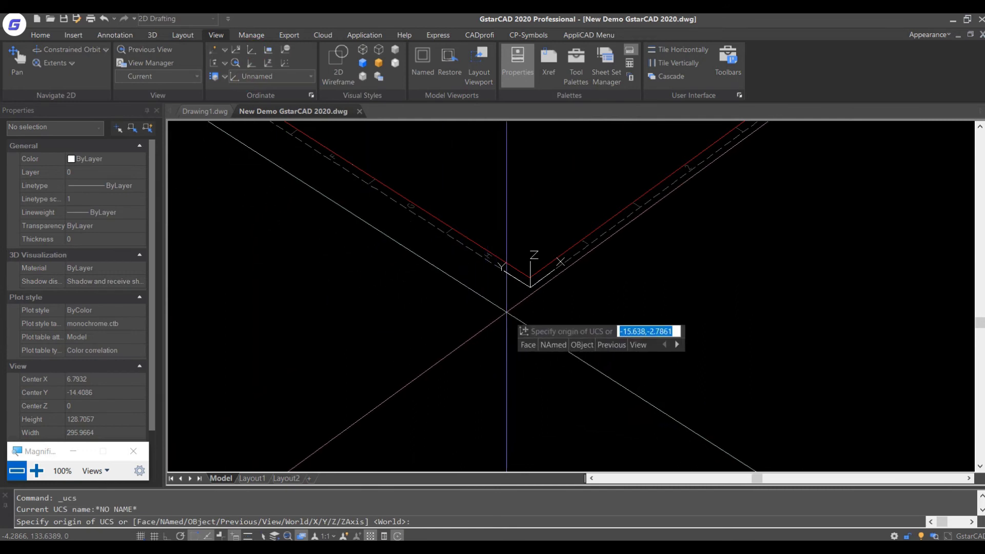
click(530, 284)
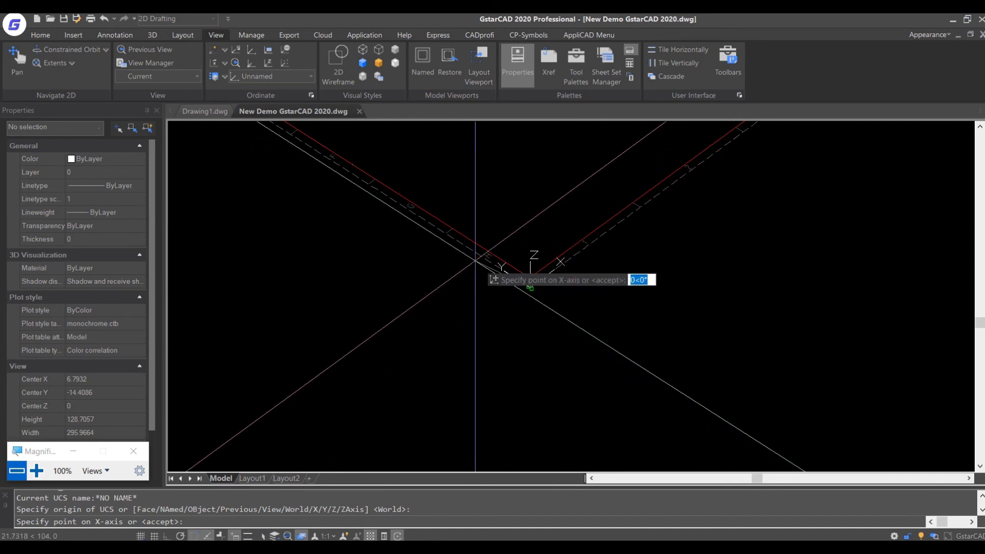
click(486, 266)
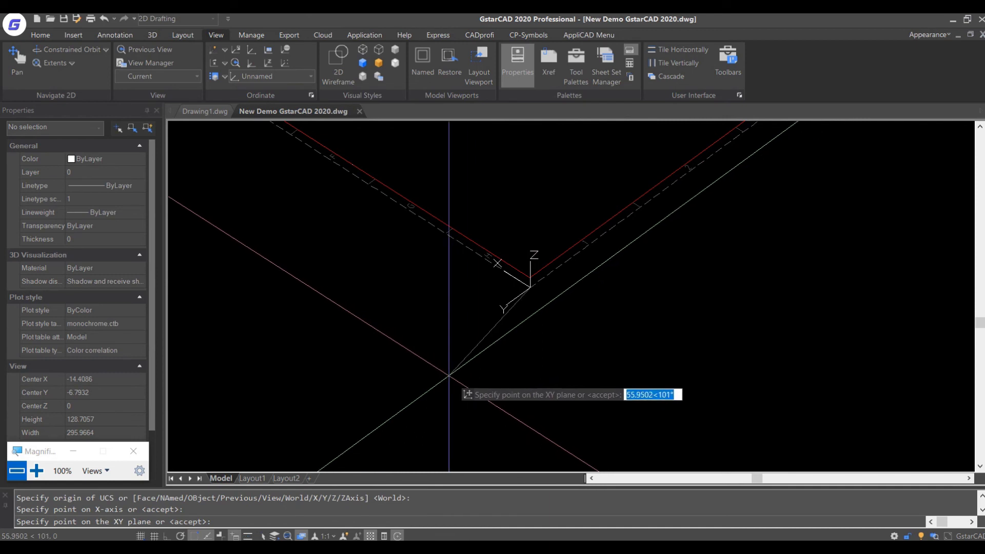
click(449, 376)
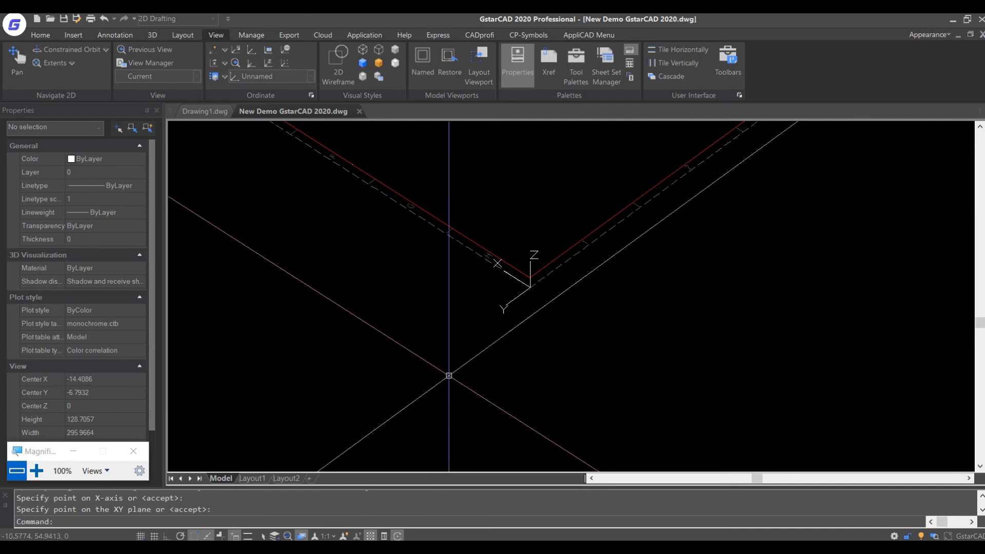
middle_drag(449, 376, 543, 296)
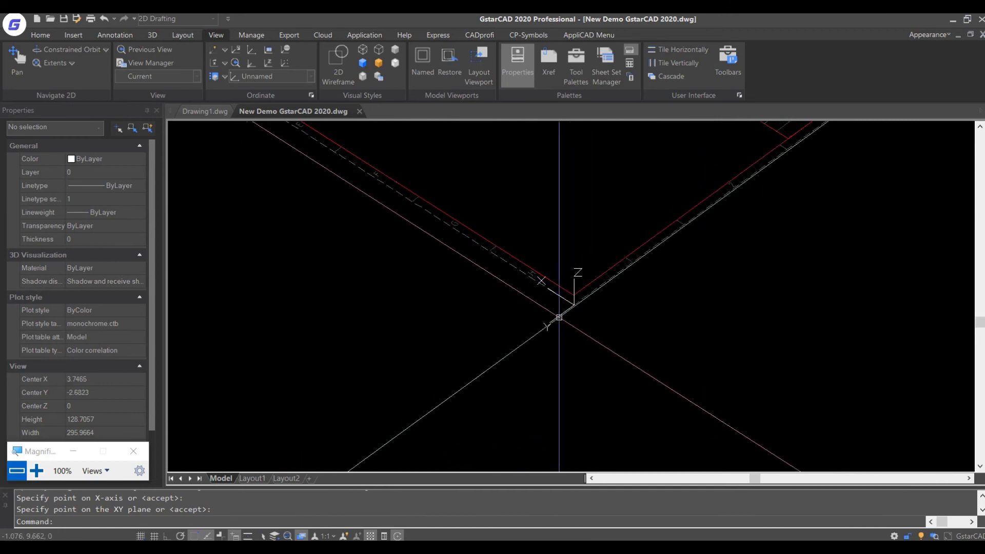
middle_drag(457, 337, 489, 340)
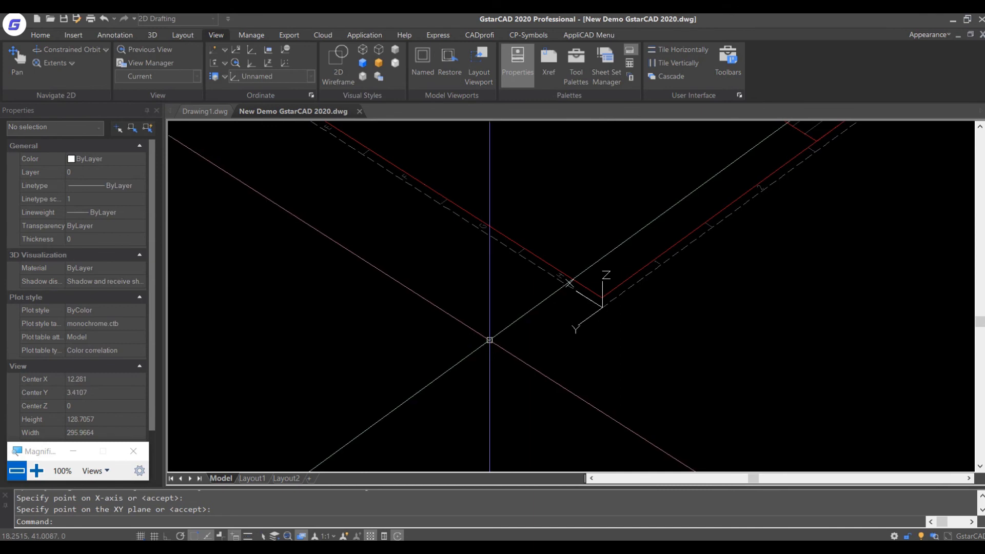
click(41, 34)
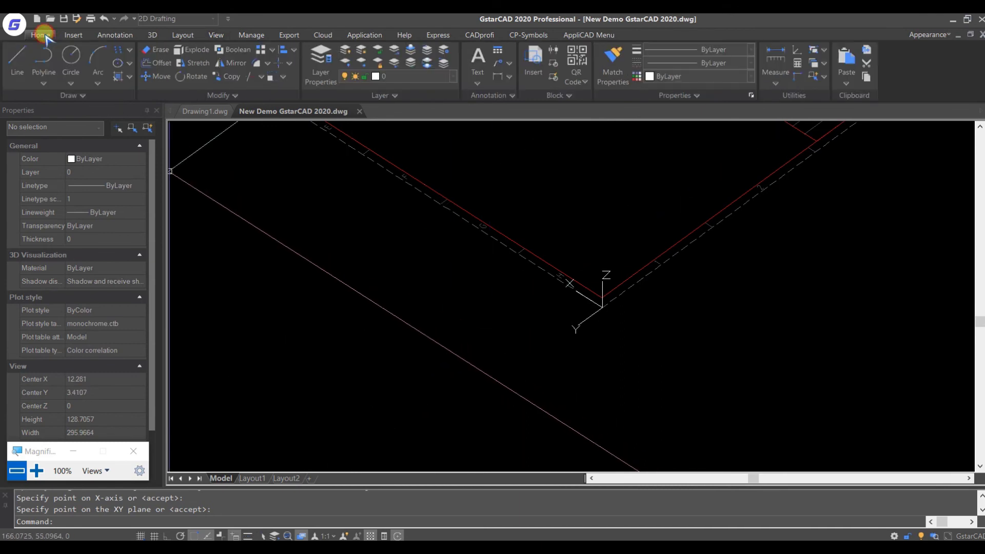
click(17, 64)
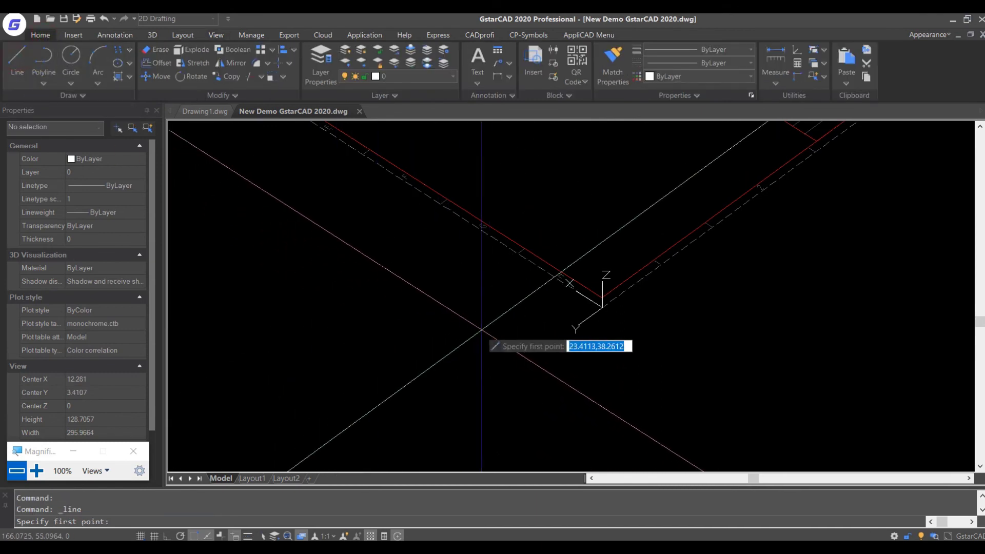
click(533, 330)
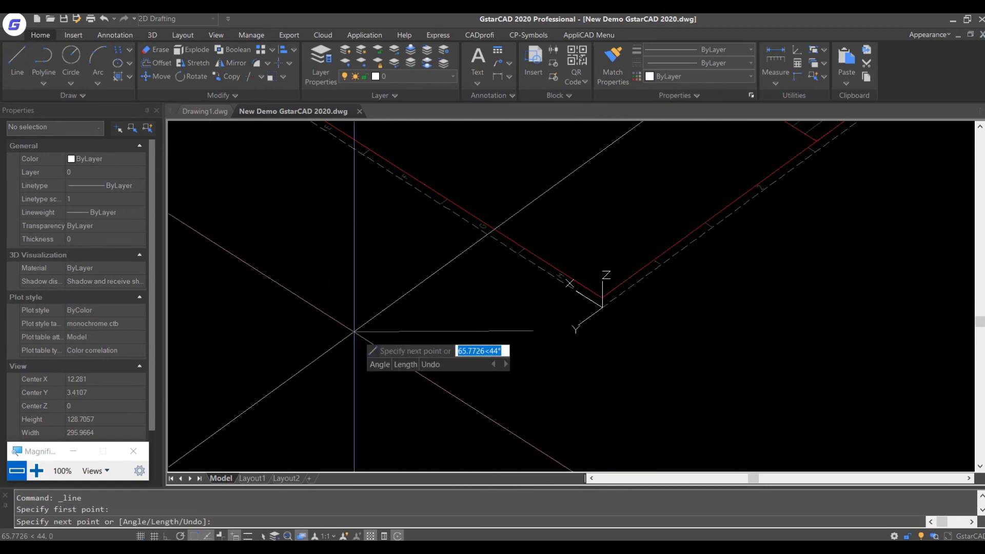
text(100,0)
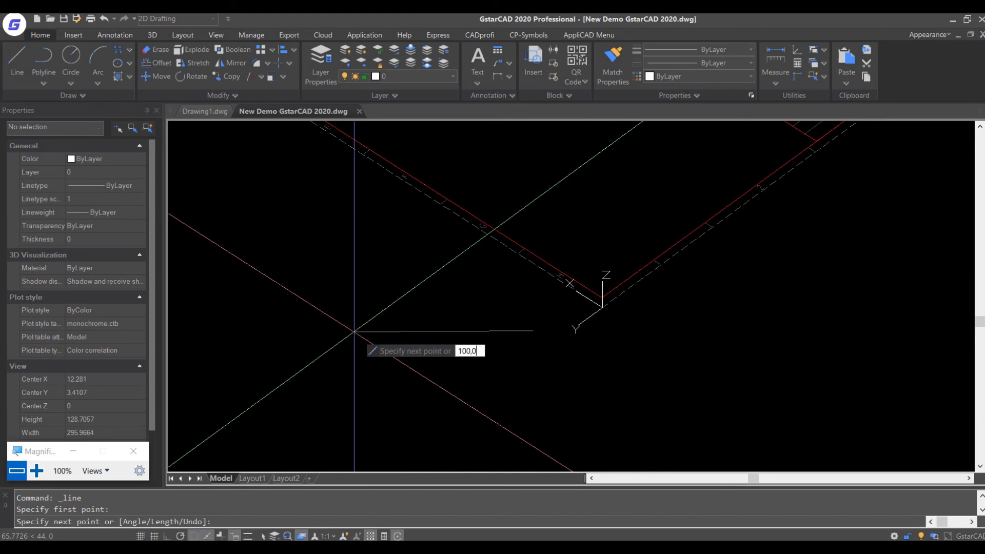
key(Return)
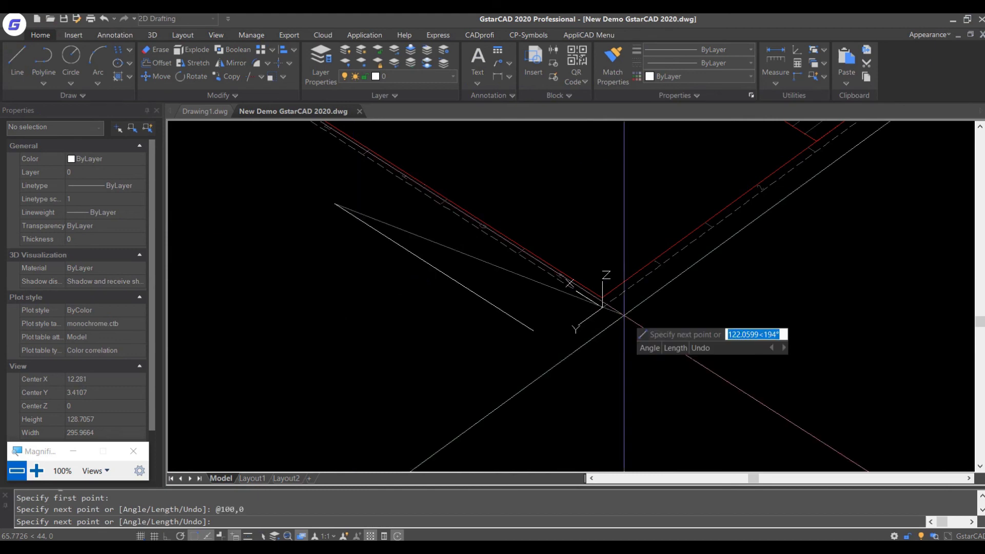
key(Return)
middle_drag(433, 290, 504, 310)
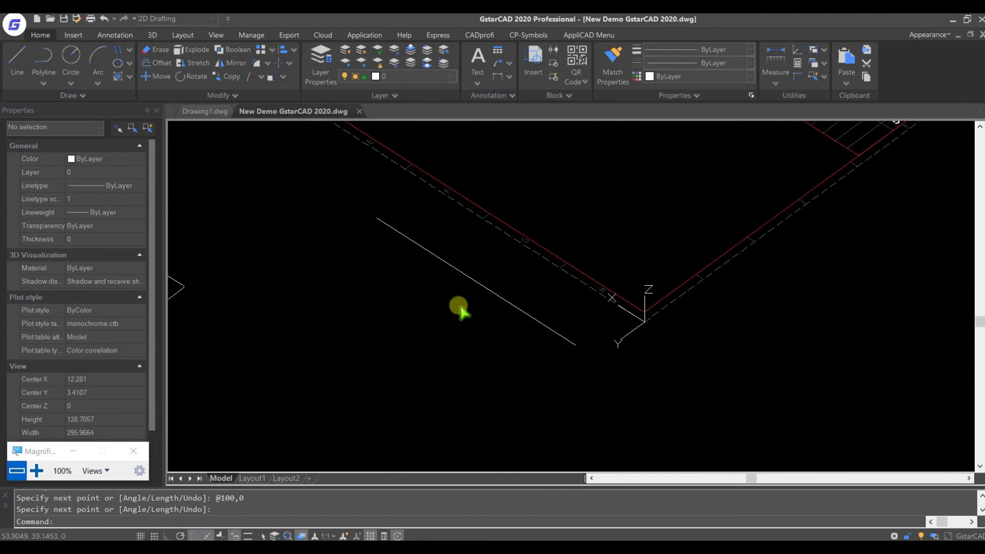
Step: Window-select the new line to show Delta X 100 and Delta Y 0 in Properties
click(525, 285)
click(496, 307)
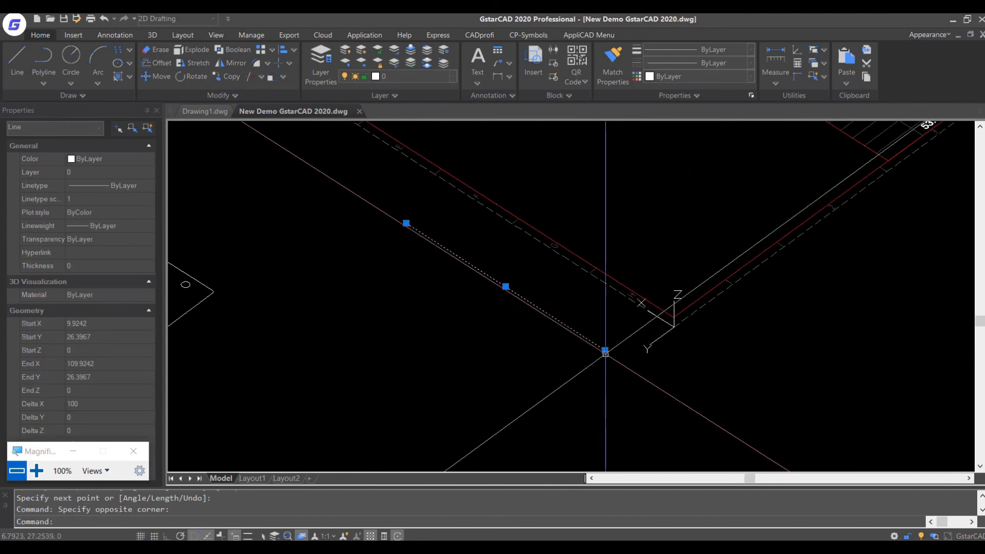